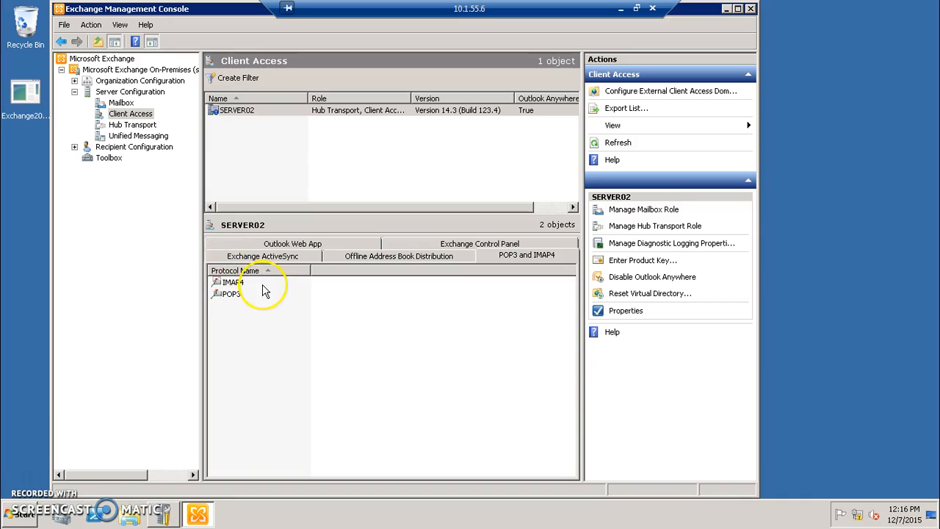
- Launch the Services console from Start > Administrative Tools
{"action": "left_click", "coordinate": [10, 518]}
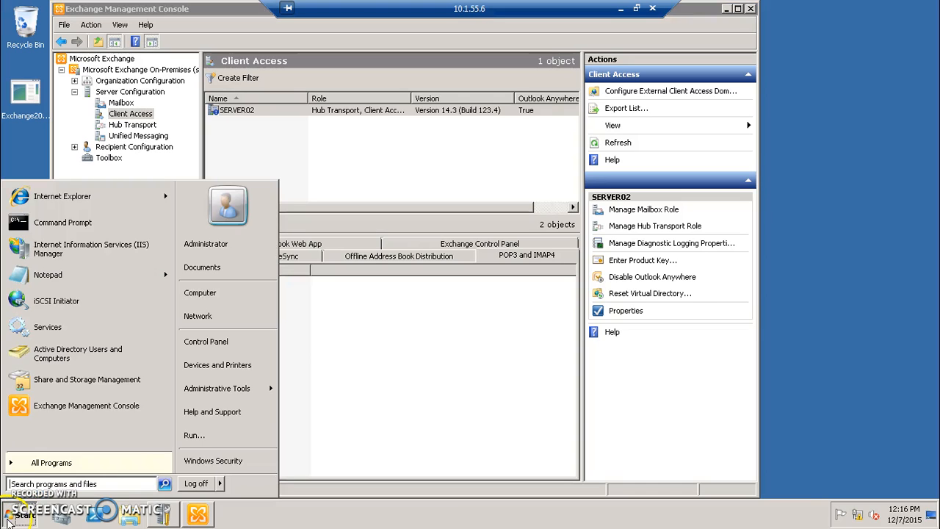
{"action": "mouse_move", "coordinate": [271, 391]}
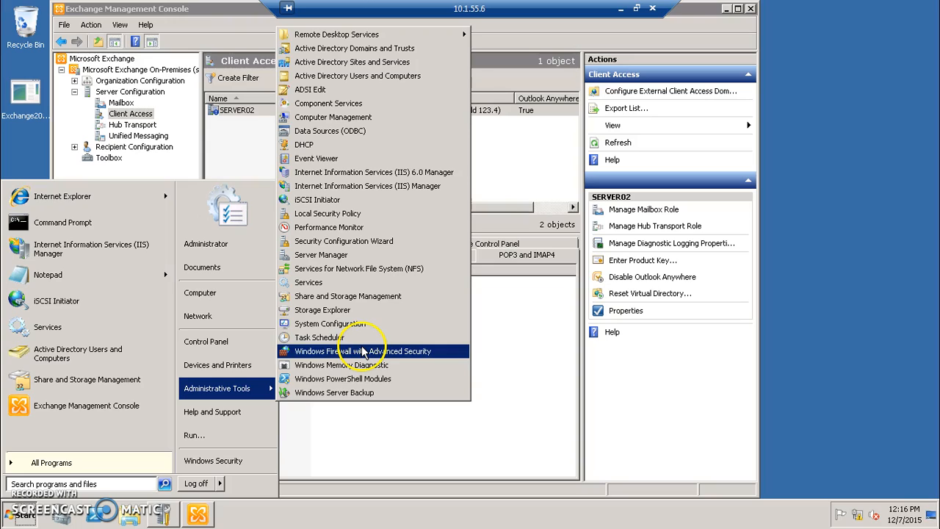
{"action": "left_click", "coordinate": [322, 283]}
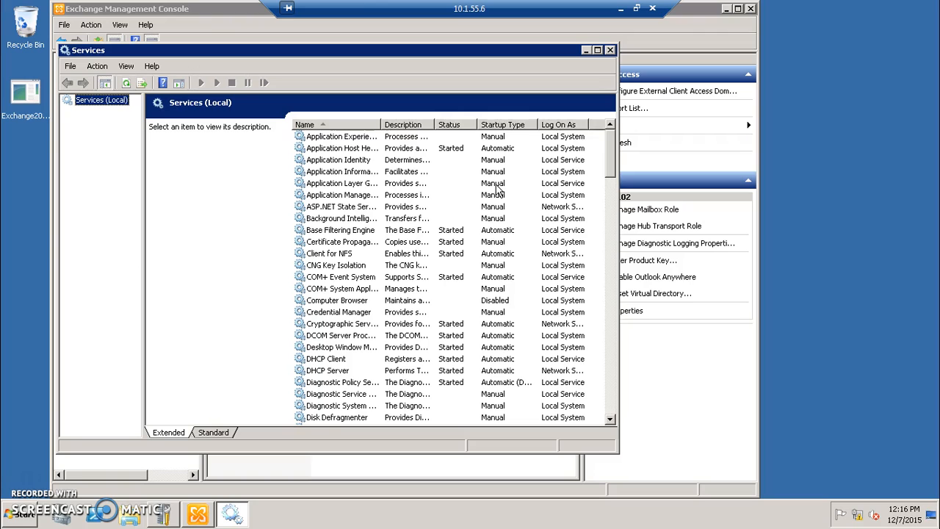
- Maximize Services, widen the Name column, and select Microsoft Exchange POP3
{"action": "left_click", "coordinate": [400, 254]}
{"action": "key", "text": "m"}
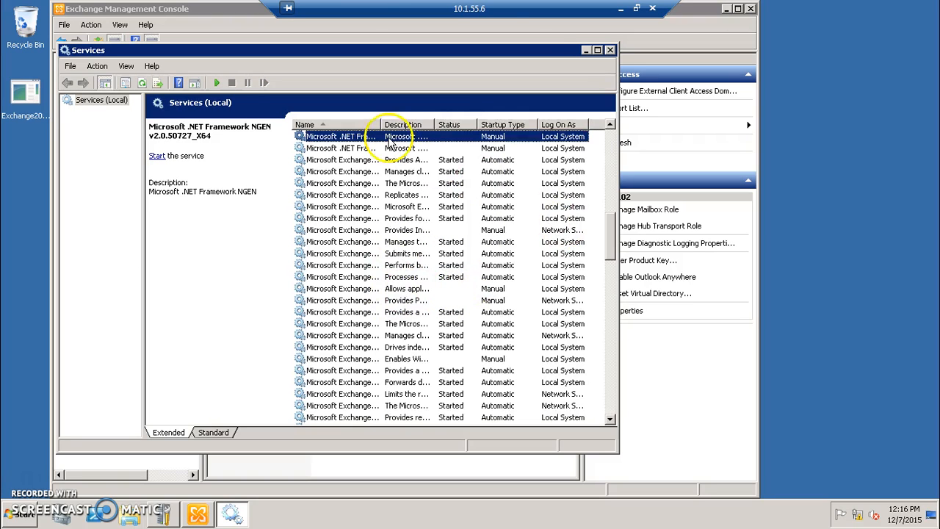
{"action": "left_click", "coordinate": [598, 49]}
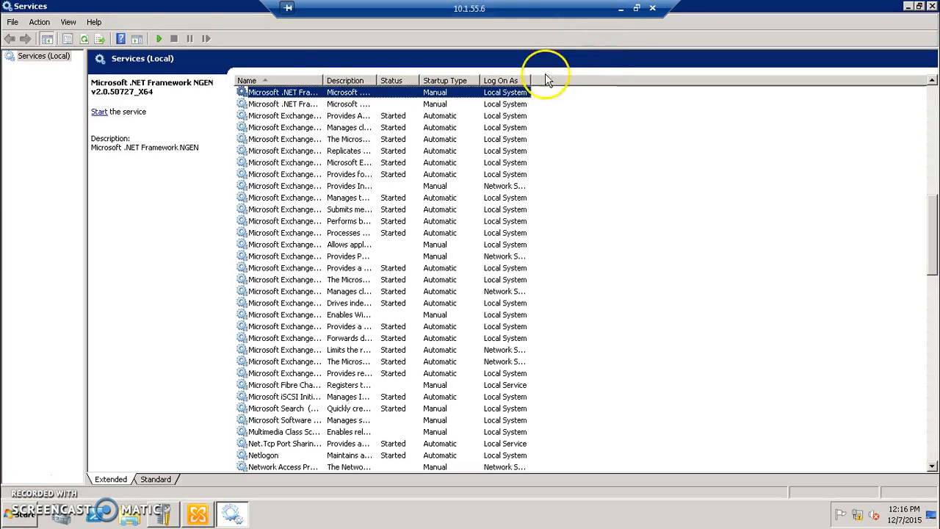
{"action": "left_click_drag", "start_coordinate": [322, 80], "coordinate": [417, 40]}
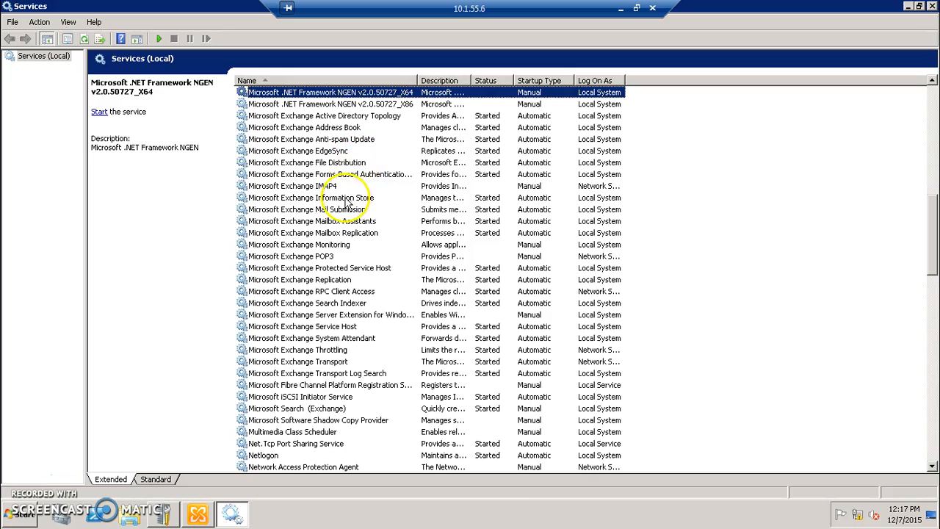
{"action": "left_click", "coordinate": [321, 257]}
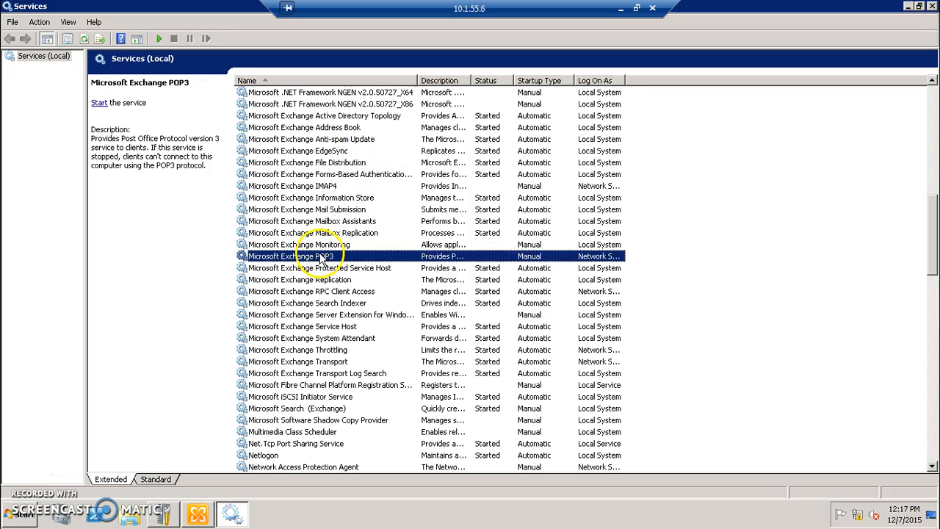
- Change Microsoft Exchange POP3's startup type to Automatic (Delayed Start) and apply it
{"action": "right_click", "coordinate": [526, 257]}
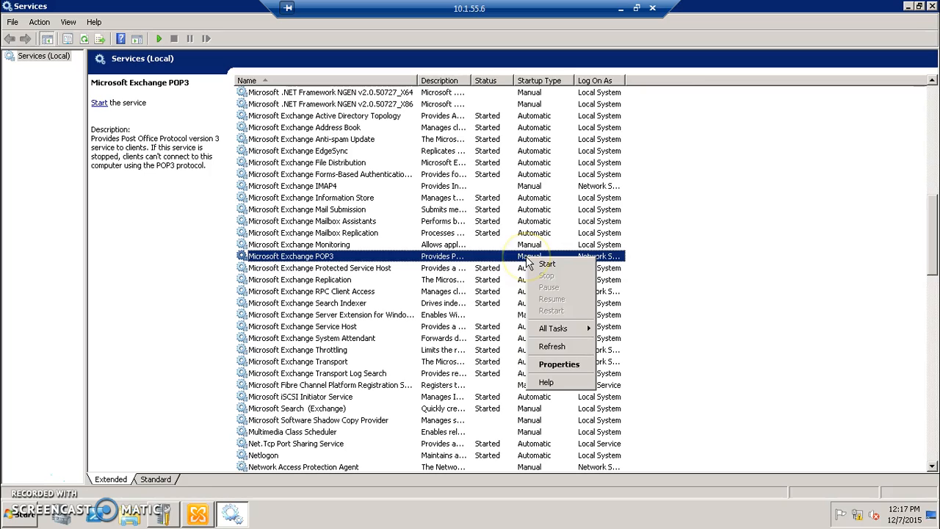
{"action": "left_click", "coordinate": [562, 365]}
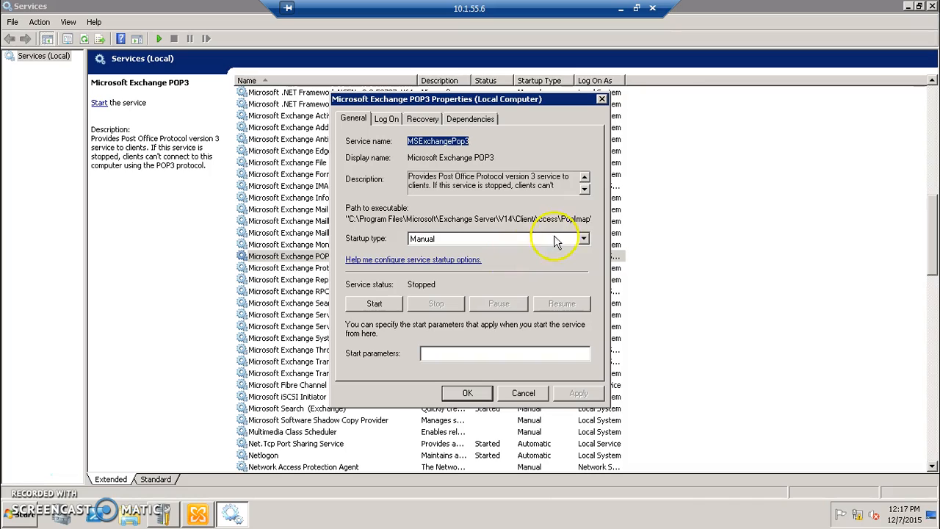
{"action": "left_click", "coordinate": [584, 239]}
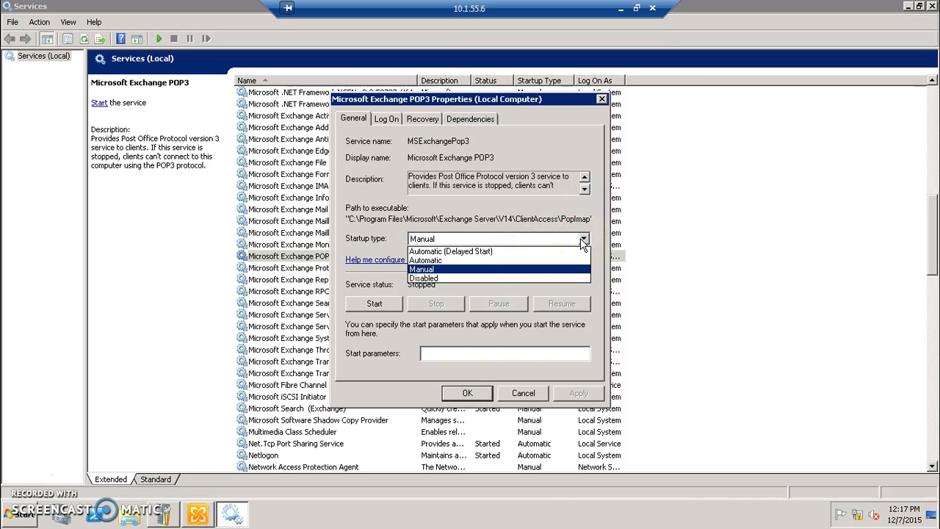
{"action": "left_click", "coordinate": [504, 253]}
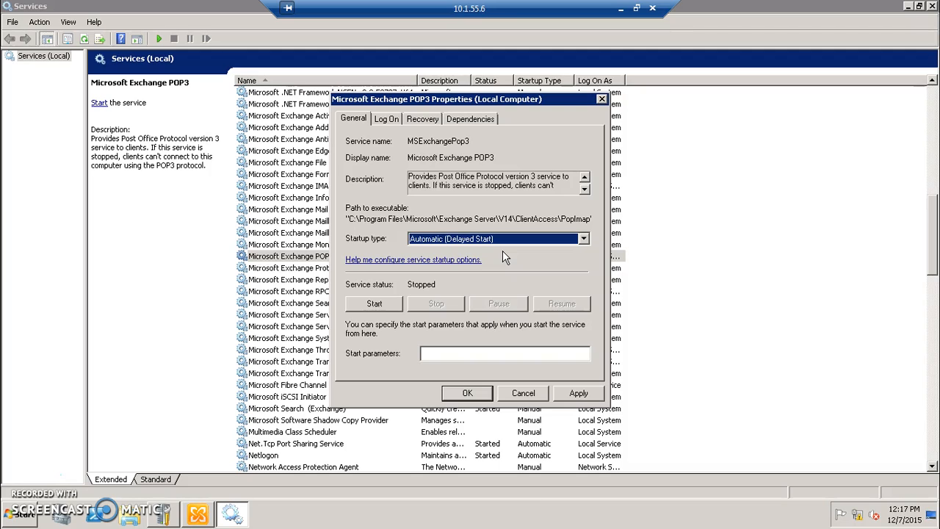
{"action": "left_click", "coordinate": [577, 393]}
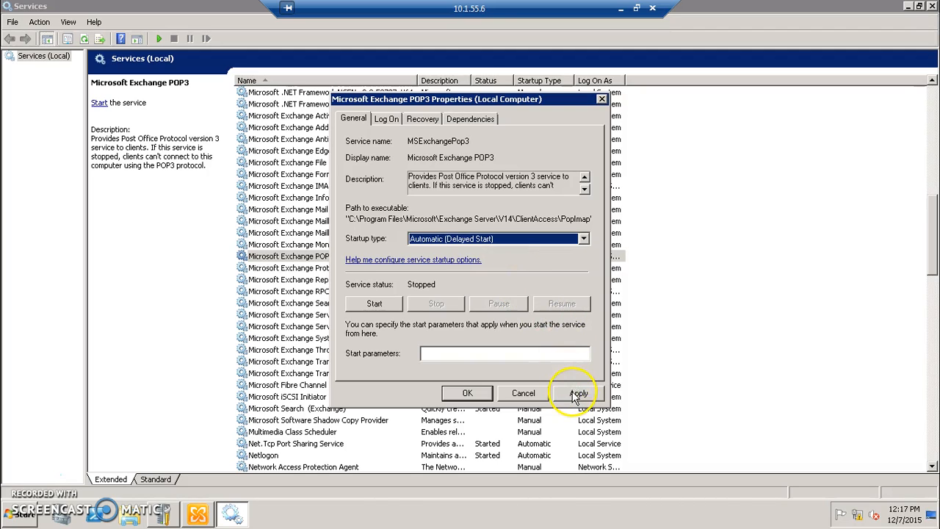
- Close the POP3 properties and give Microsoft Exchange IMAP4 Automatic (Delayed Start) startup
{"action": "left_click", "coordinate": [461, 394]}
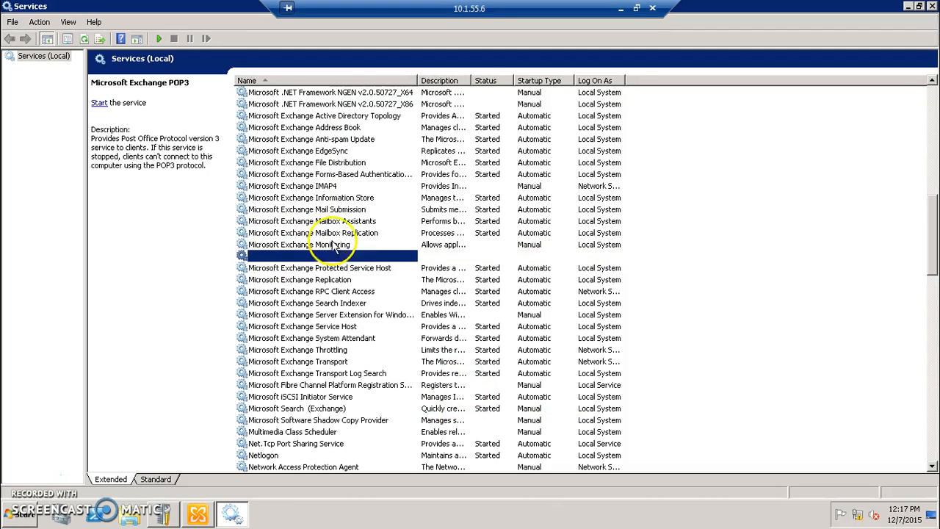
{"action": "left_click", "coordinate": [340, 186]}
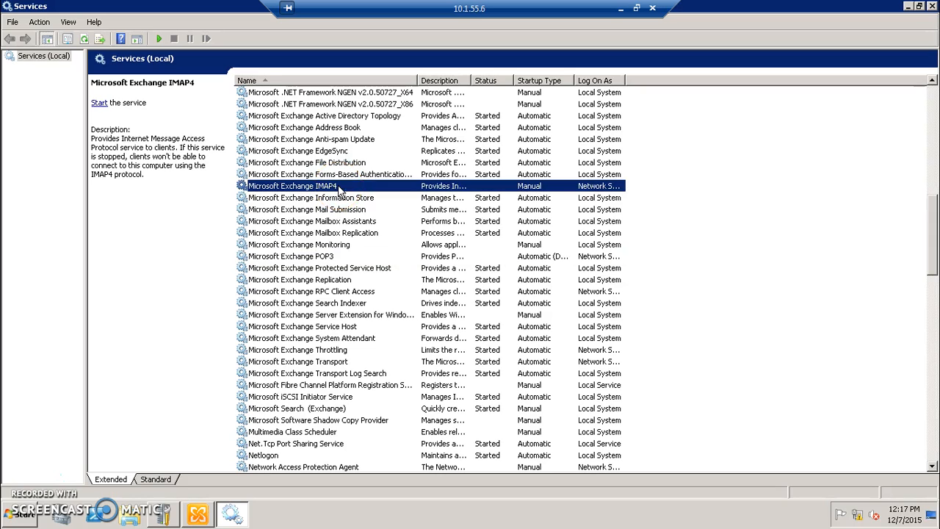
{"action": "right_click", "coordinate": [340, 189]}
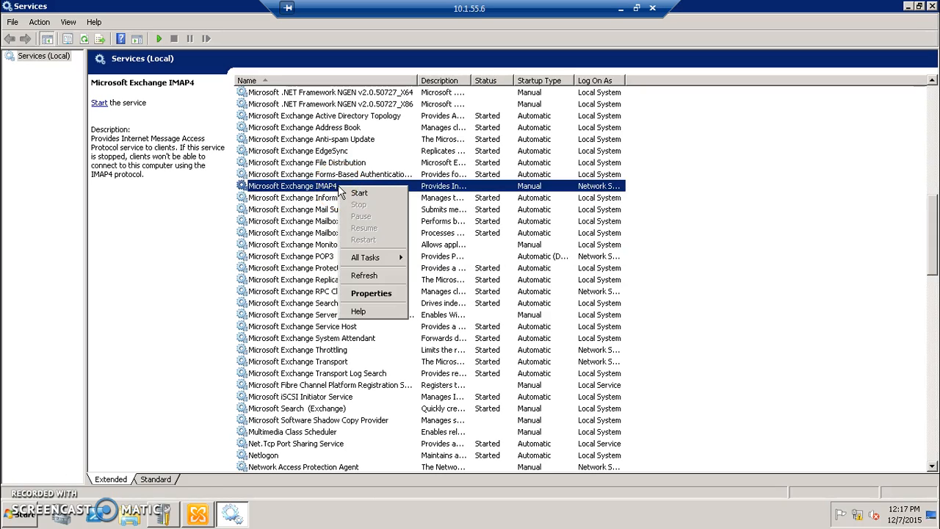
{"action": "left_click", "coordinate": [371, 293]}
{"action": "left_click", "coordinate": [518, 238]}
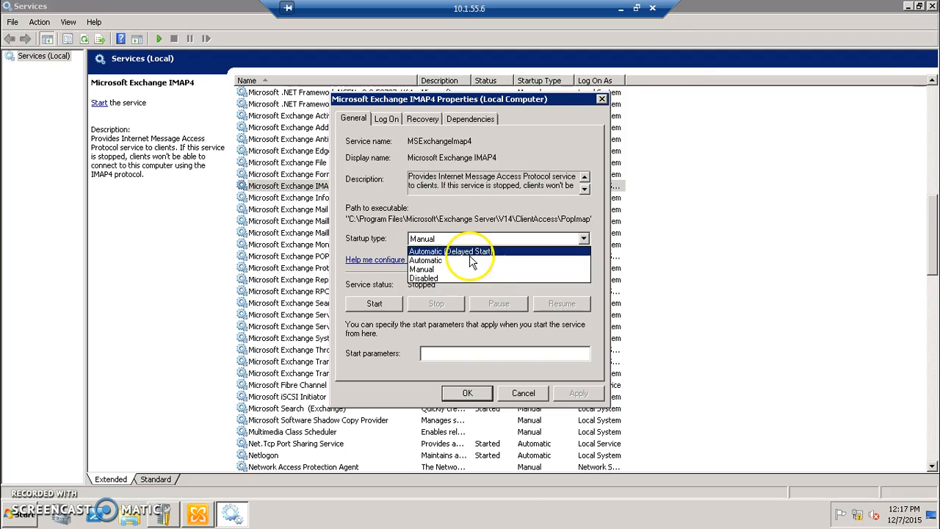
{"action": "left_click", "coordinate": [470, 254]}
{"action": "left_click", "coordinate": [467, 393]}
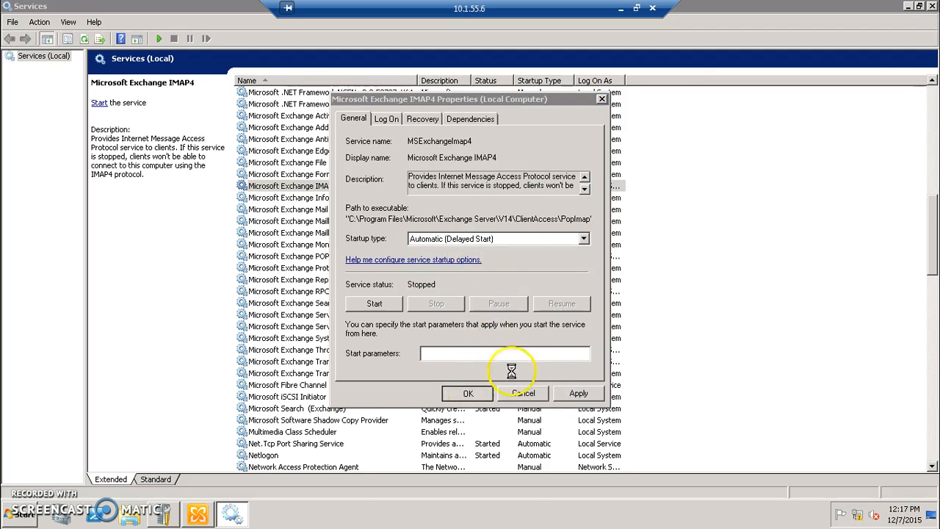
{"action": "left_click", "coordinate": [353, 221]}
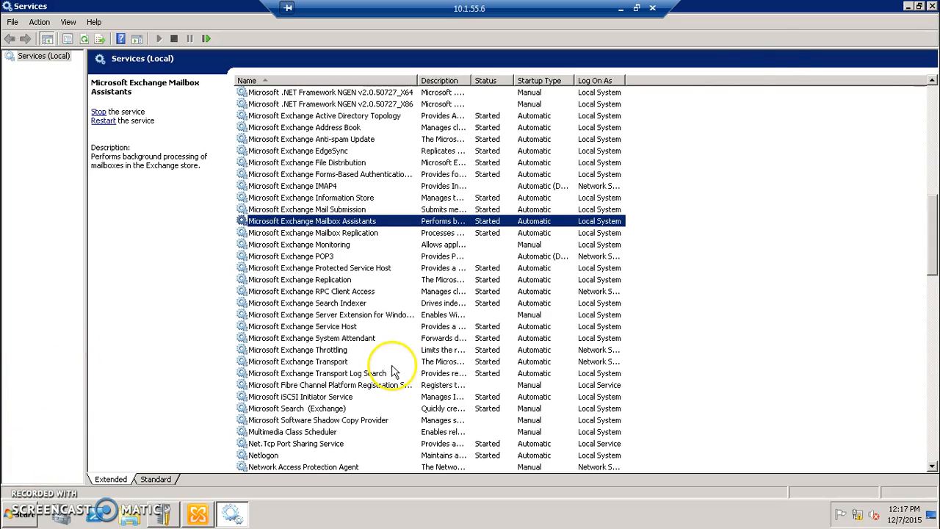
- Close Services and open the Default SERVER02 receive connector under Hub Transport
{"action": "left_click", "coordinate": [931, 7]}
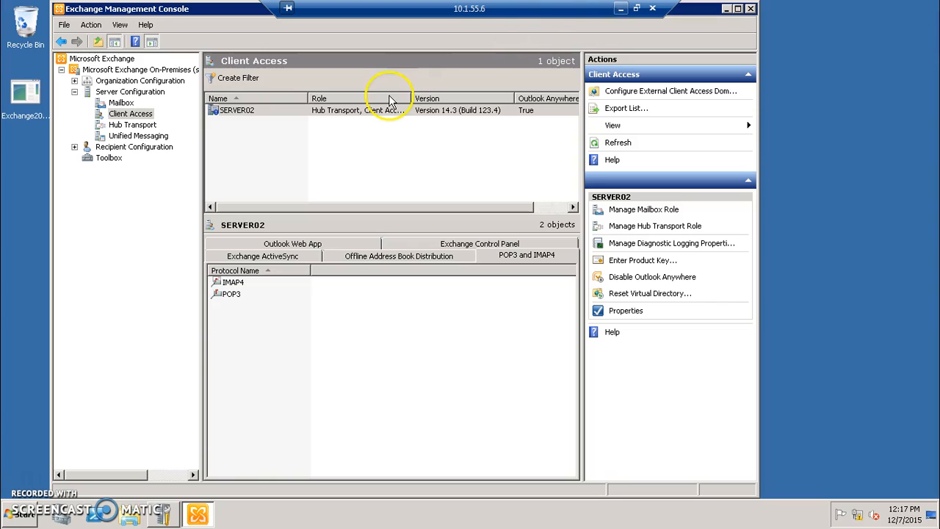
{"action": "left_click", "coordinate": [139, 126]}
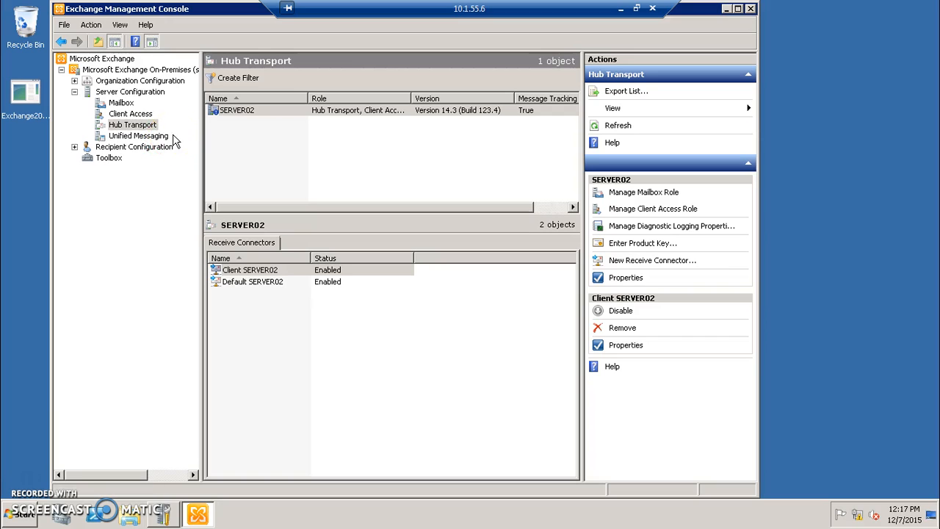
{"action": "left_click", "coordinate": [269, 282]}
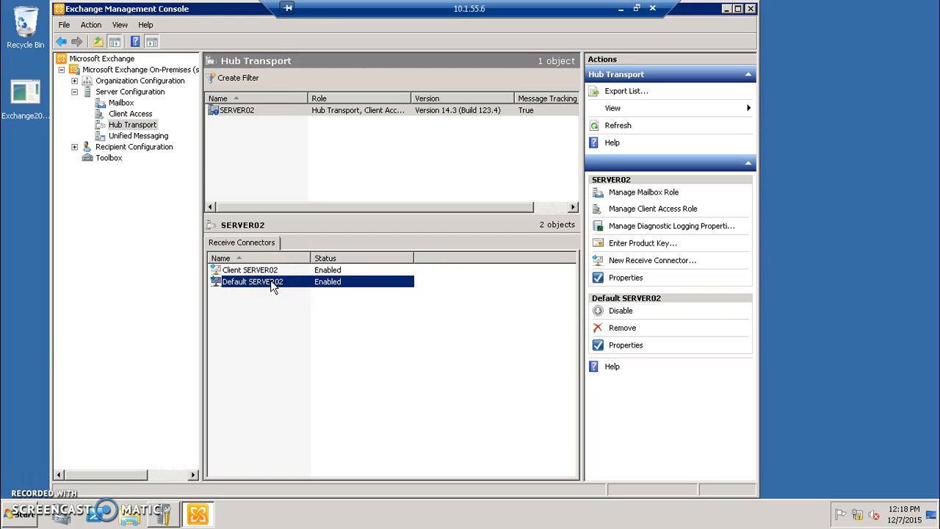
{"action": "double_click", "coordinate": [272, 283]}
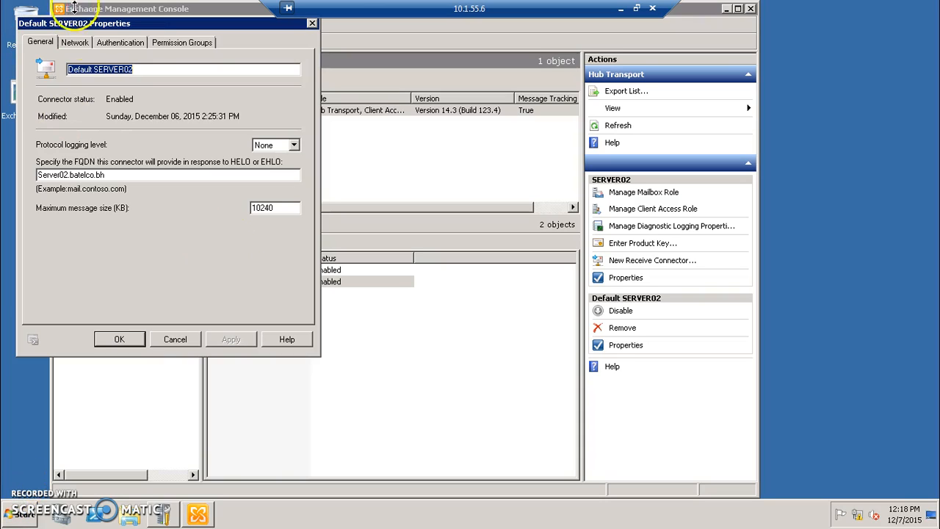
- Tick Anonymous users under Permission Groups, then apply and close the connector properties
{"action": "left_click", "coordinate": [165, 43]}
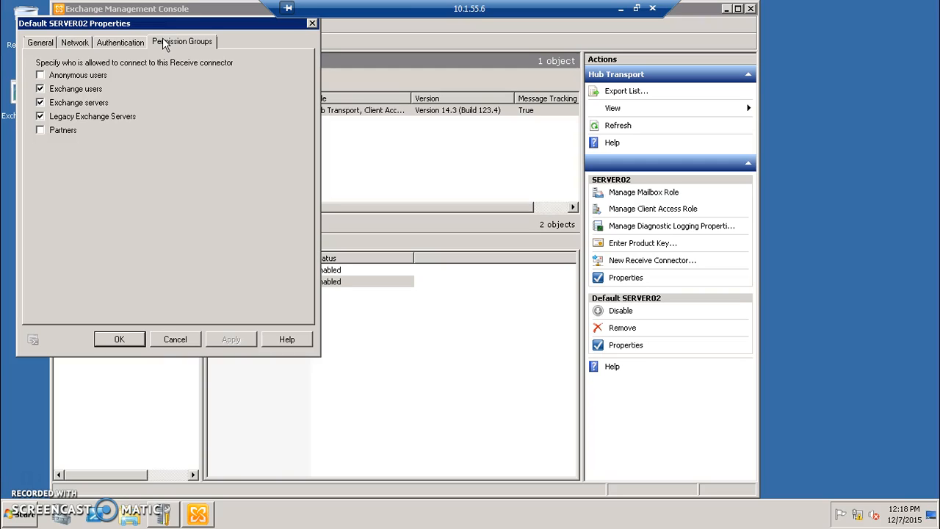
{"action": "left_click", "coordinate": [57, 77]}
{"action": "left_click", "coordinate": [231, 339]}
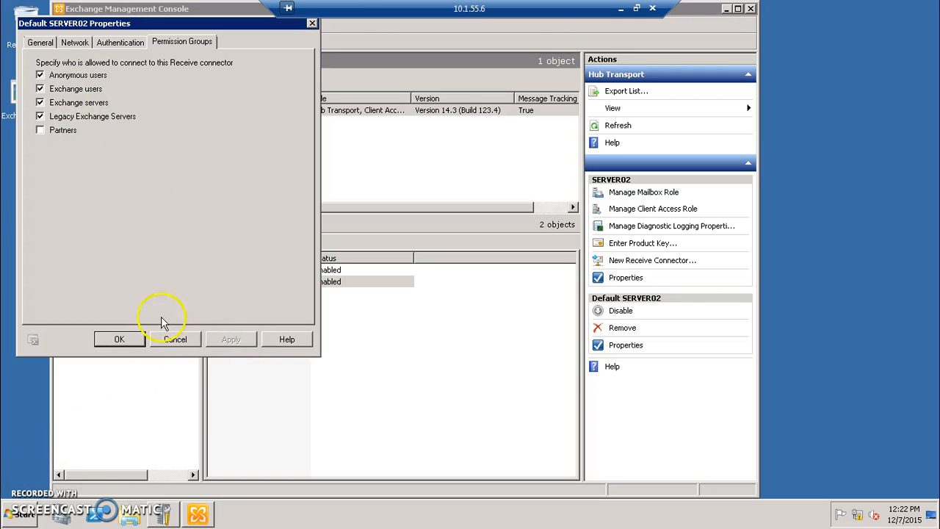
{"action": "left_click", "coordinate": [118, 340]}
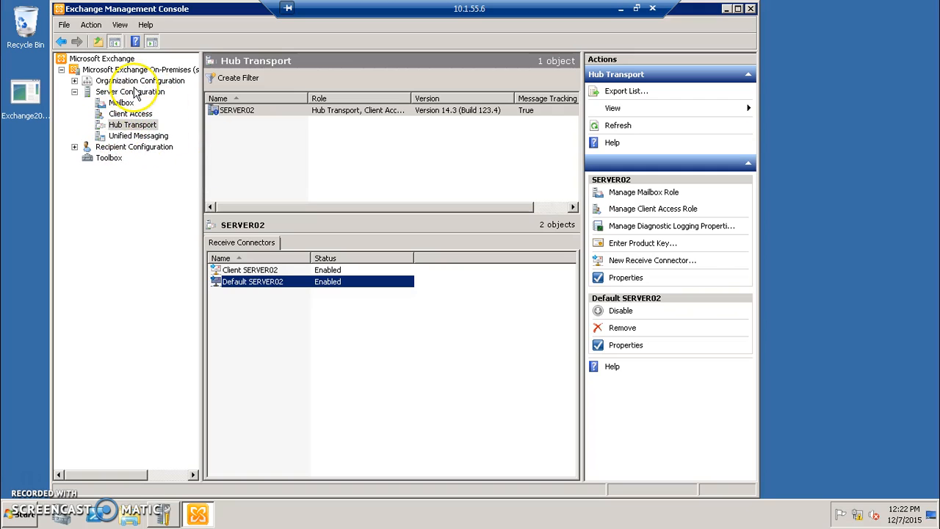
- Go to Recipient Configuration > Mailbox, review the Administrator and Discovery Search mailboxes, and start New Mailbox
{"action": "left_click", "coordinate": [75, 147]}
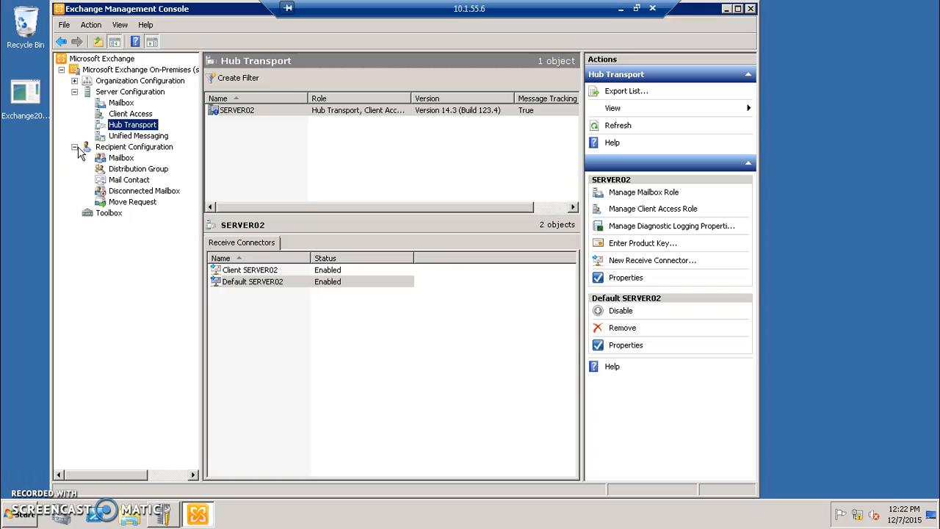
{"action": "left_click", "coordinate": [118, 159]}
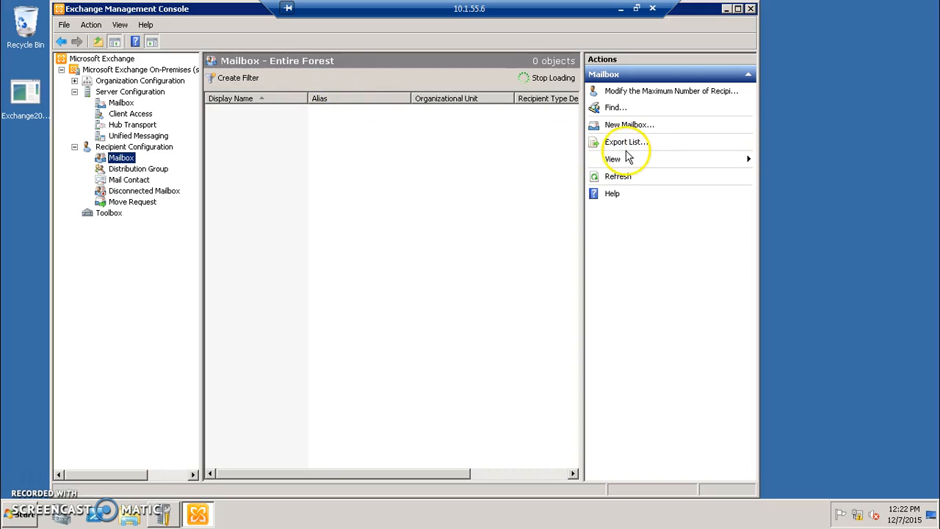
{"action": "left_click", "coordinate": [632, 126]}
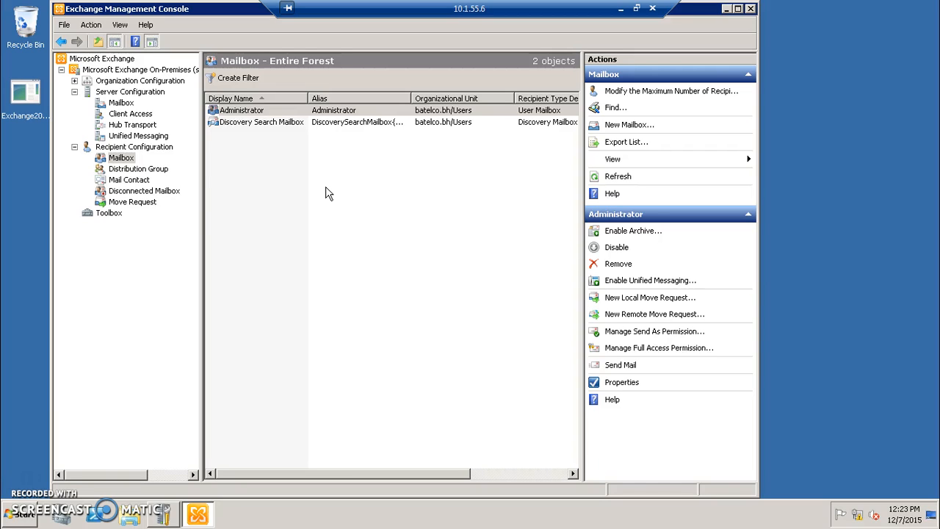
{"action": "left_click", "coordinate": [251, 122]}
{"action": "left_click", "coordinate": [249, 116]}
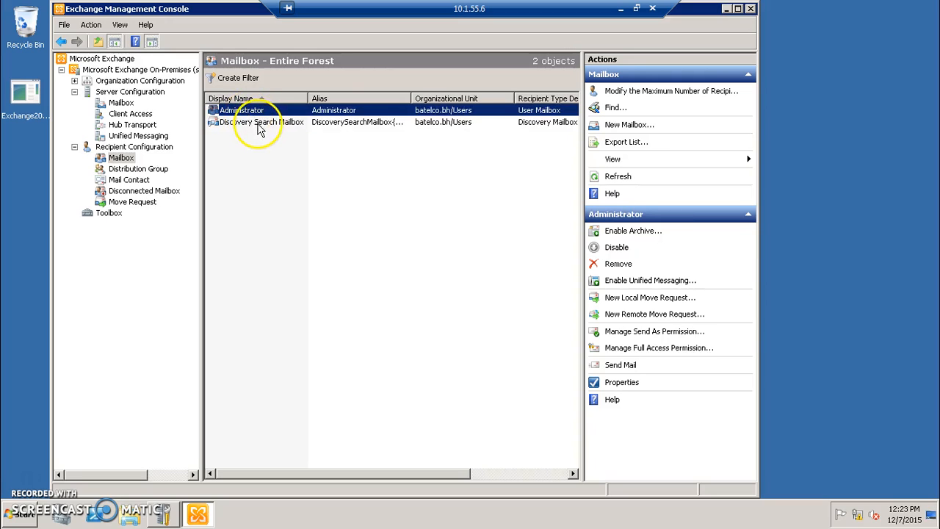
{"action": "left_click", "coordinate": [257, 125]}
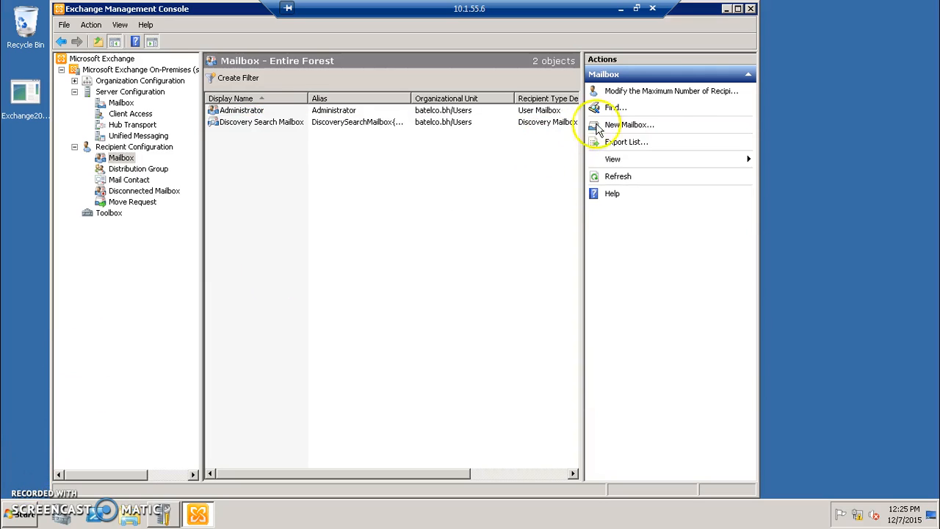
{"action": "left_click", "coordinate": [646, 128]}
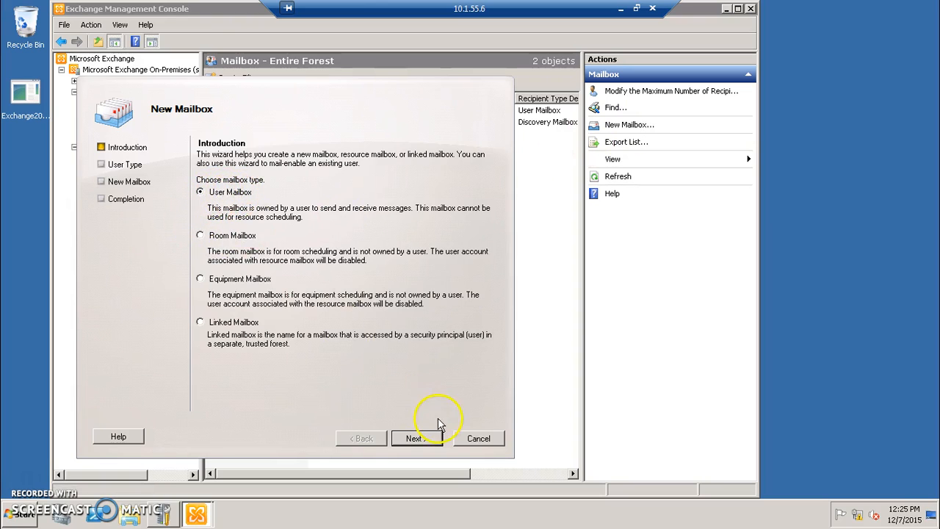
- Choose User Mailbox for an existing user and select that user's account
{"action": "left_click", "coordinate": [425, 439]}
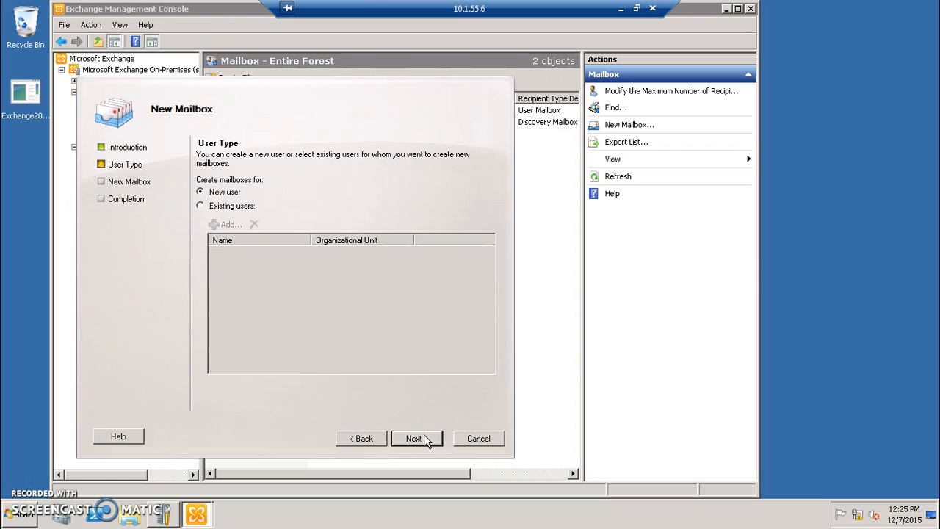
{"action": "left_click", "coordinate": [204, 209]}
{"action": "left_click", "coordinate": [201, 206]}
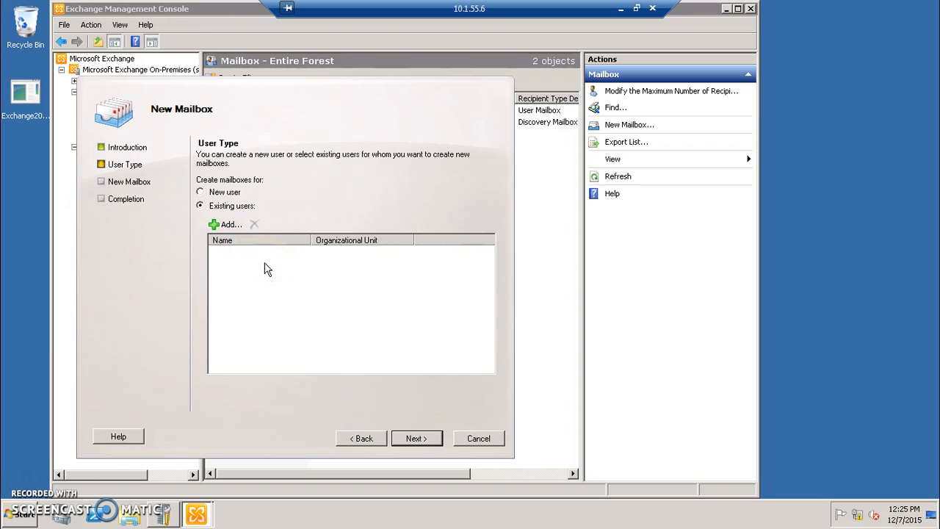
{"action": "left_click", "coordinate": [225, 224]}
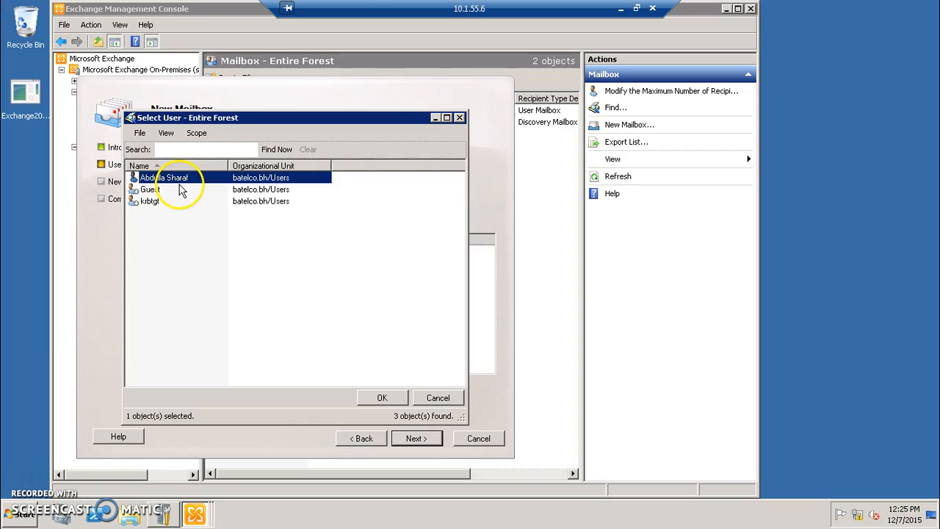
{"action": "left_click", "coordinate": [269, 222]}
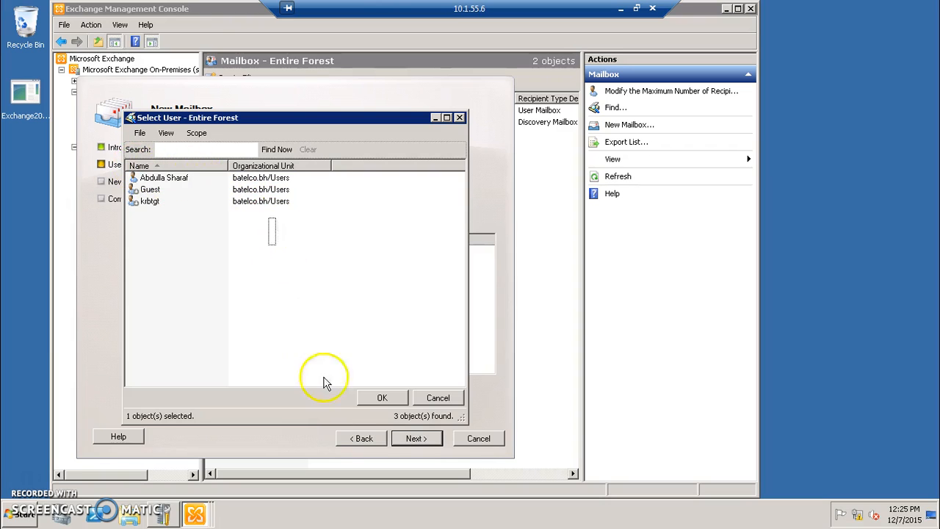
{"action": "left_click", "coordinate": [182, 179]}
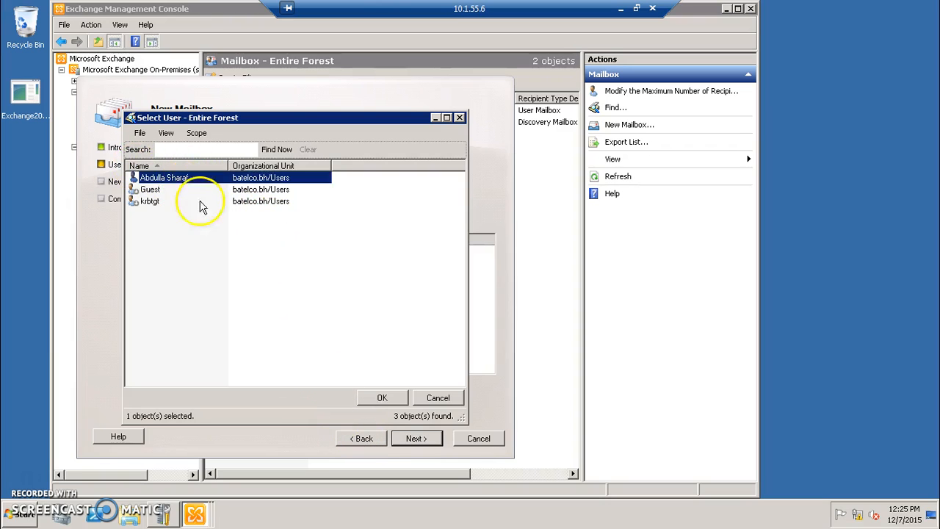
{"action": "left_click", "coordinate": [383, 398]}
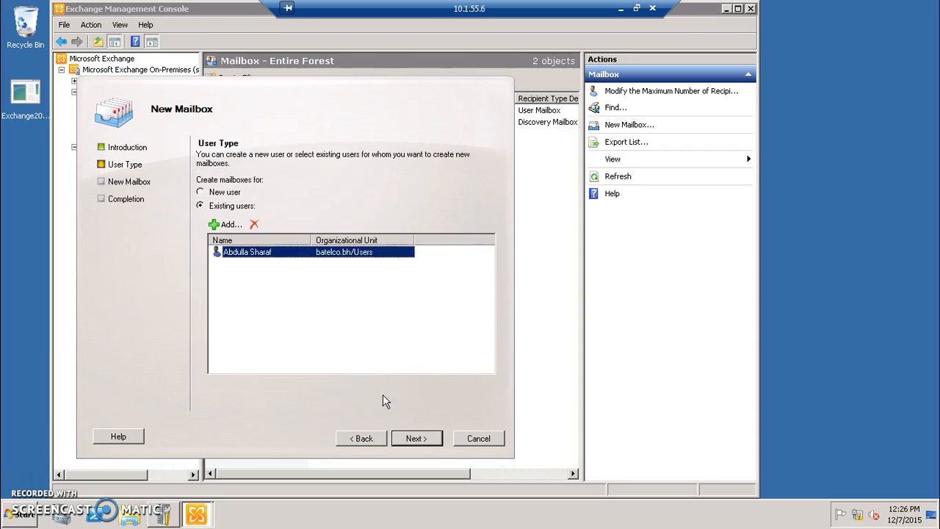
- Accept the default mailbox settings, create the mailbox, and finish the wizard
{"action": "left_click", "coordinate": [420, 437]}
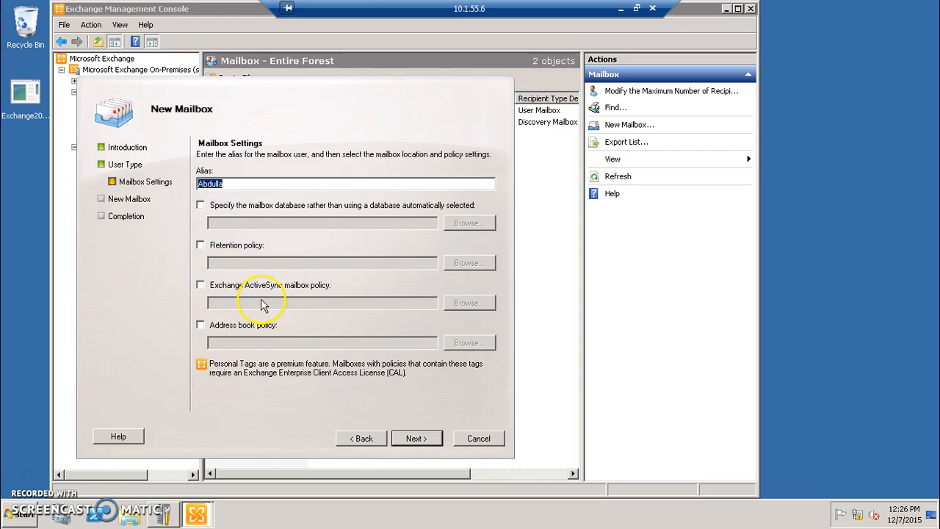
{"action": "left_click", "coordinate": [416, 438]}
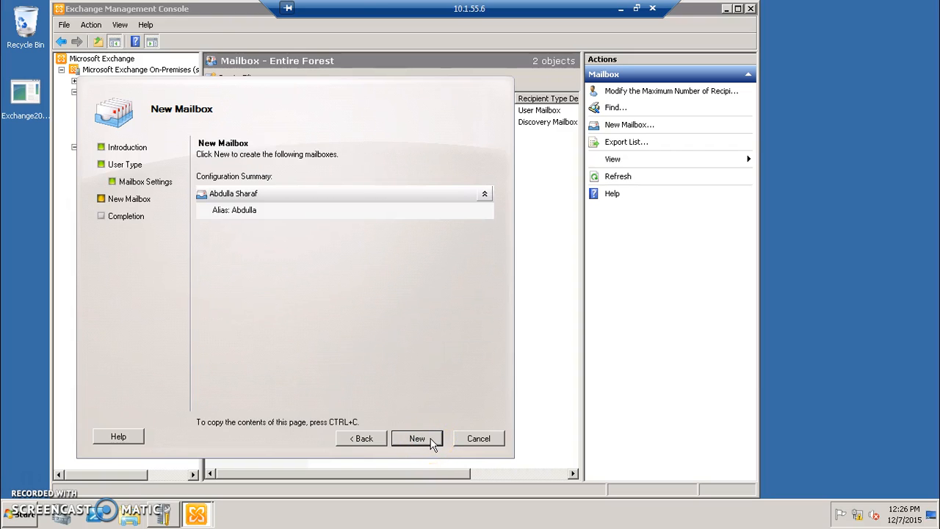
{"action": "left_click", "coordinate": [432, 439]}
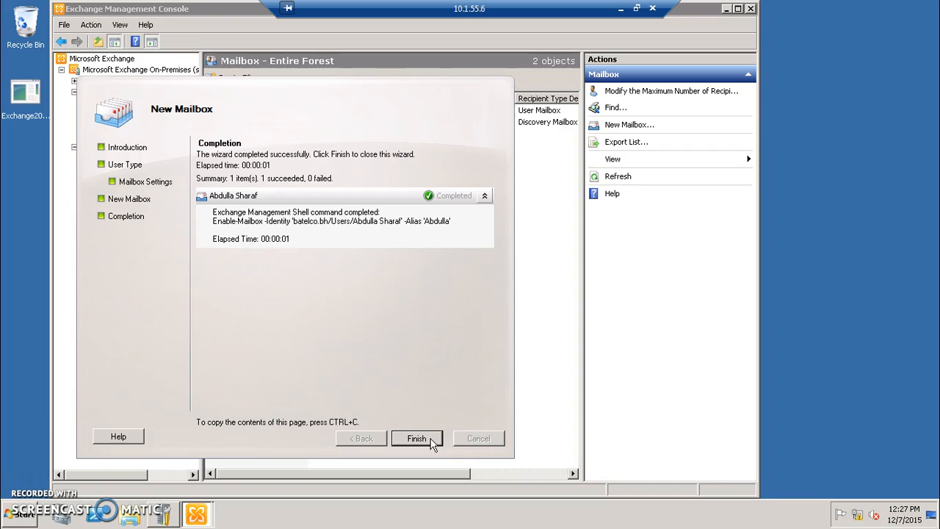
{"action": "left_click", "coordinate": [416, 438]}
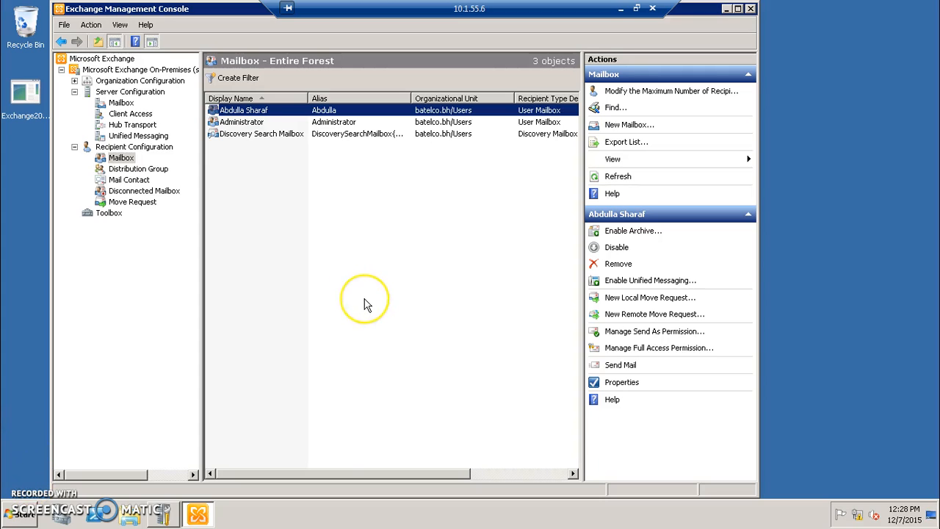
- Launch IIS Manager from Administrative Tools, view SERVER02, and return to the Start Page
{"action": "left_click", "coordinate": [24, 516]}
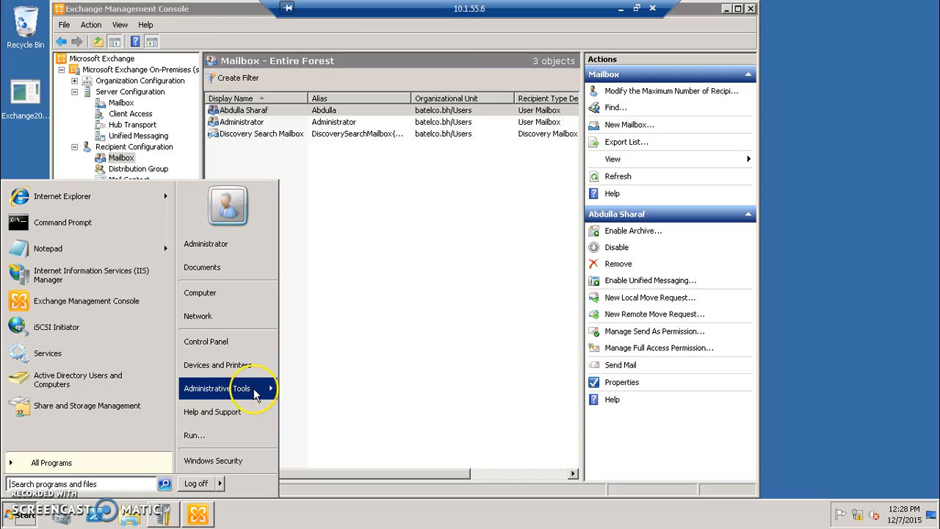
{"action": "mouse_move", "coordinate": [235, 389]}
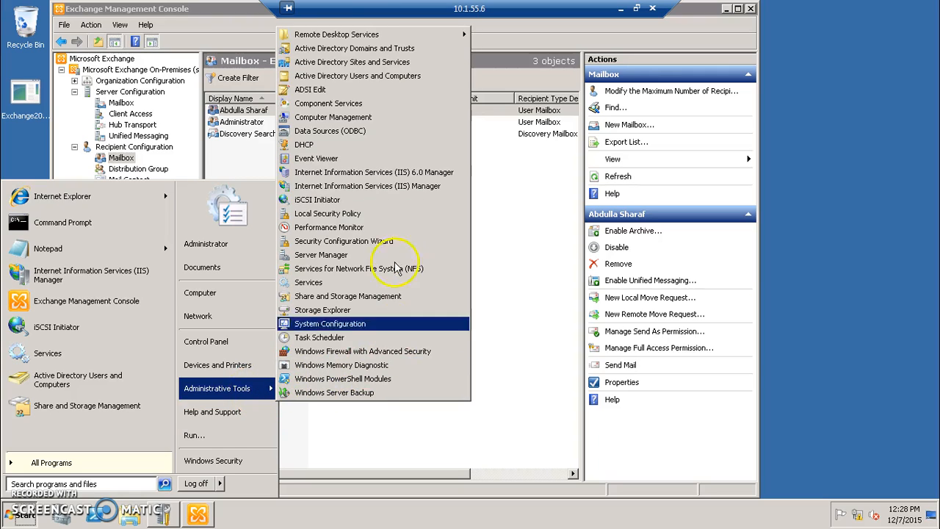
{"action": "left_click", "coordinate": [380, 188]}
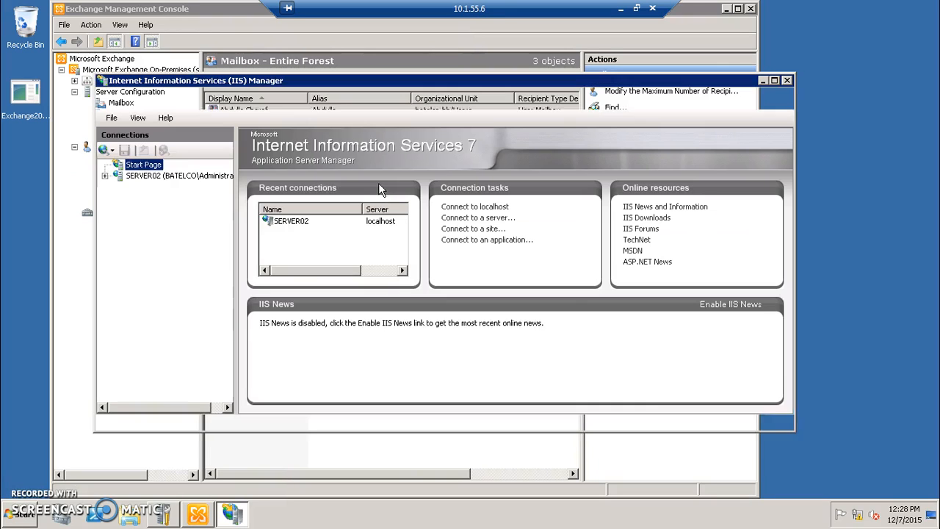
{"action": "left_click", "coordinate": [143, 177]}
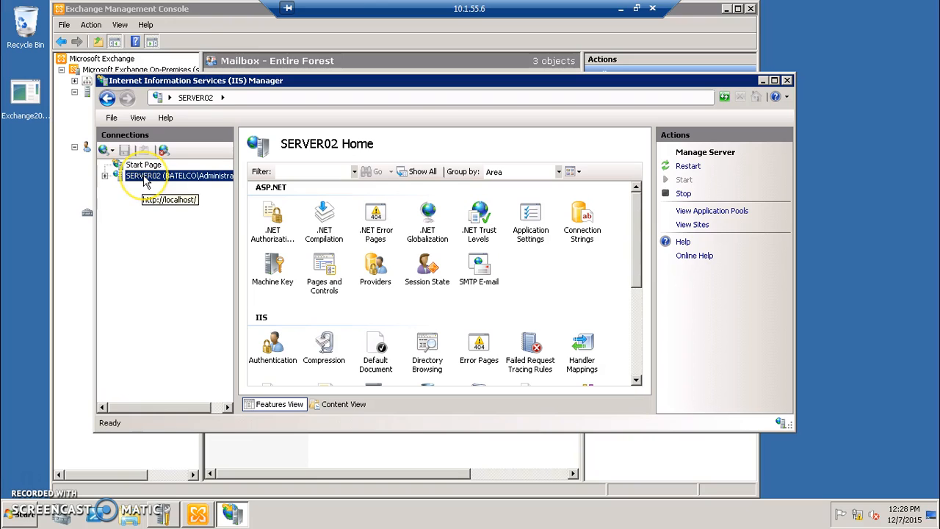
{"action": "mouse_move", "coordinate": [179, 403]}
{"action": "left_mouse_down"}
{"action": "mouse_move", "coordinate": [168, 405]}
{"action": "mouse_move", "coordinate": [237, 413]}
{"action": "mouse_move", "coordinate": [235, 405]}
{"action": "mouse_move", "coordinate": [210, 419]}
{"action": "mouse_move", "coordinate": [172, 411]}
{"action": "left_mouse_up"}
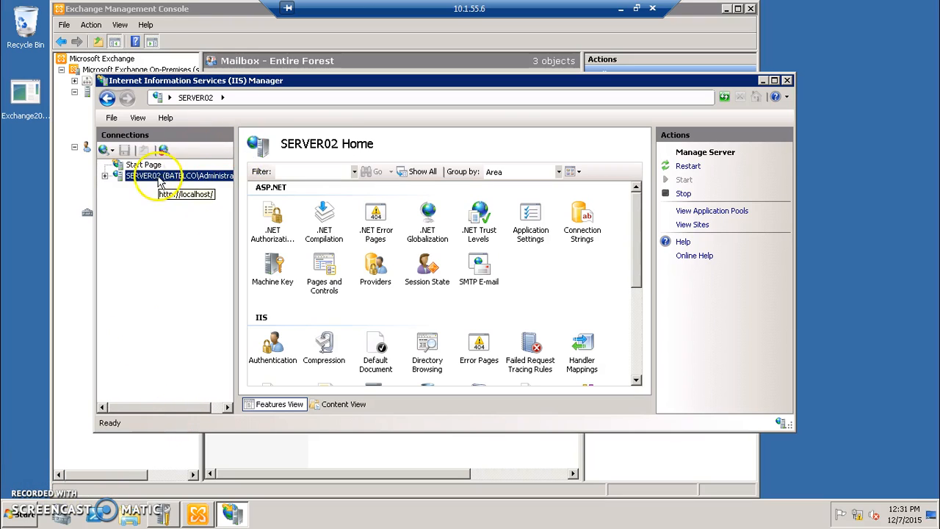
{"action": "left_click", "coordinate": [142, 166]}
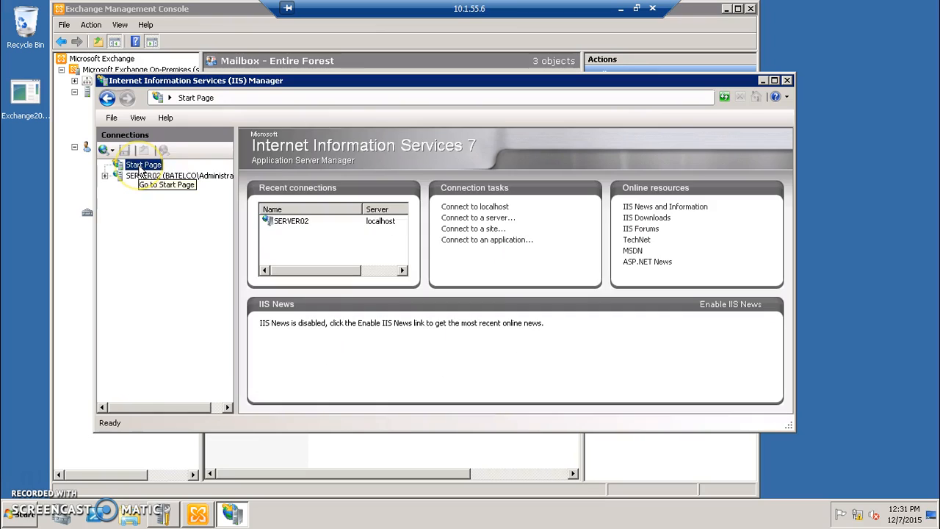
- Connect to server exchange.batelco.bh as Administrator using the account password
{"action": "right_click", "coordinate": [139, 169]}
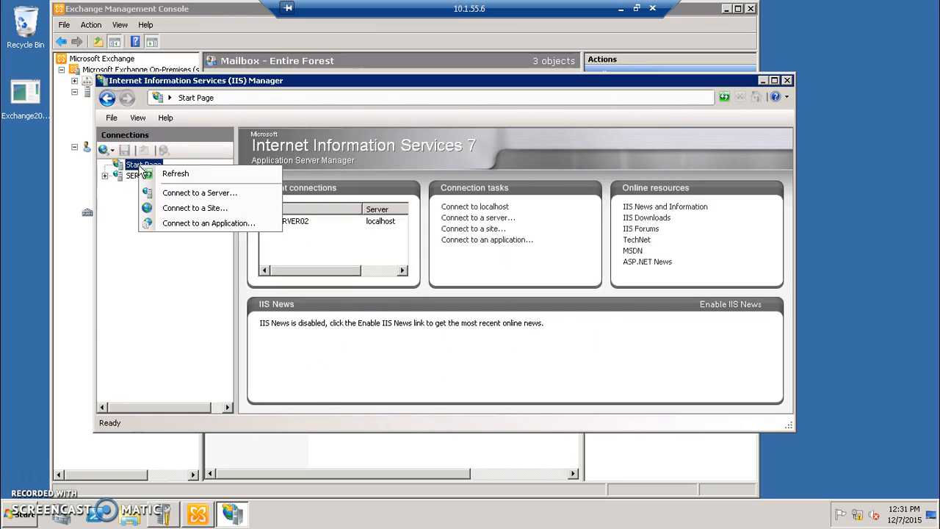
{"action": "left_click", "coordinate": [183, 194]}
{"action": "type", "text": "e"}
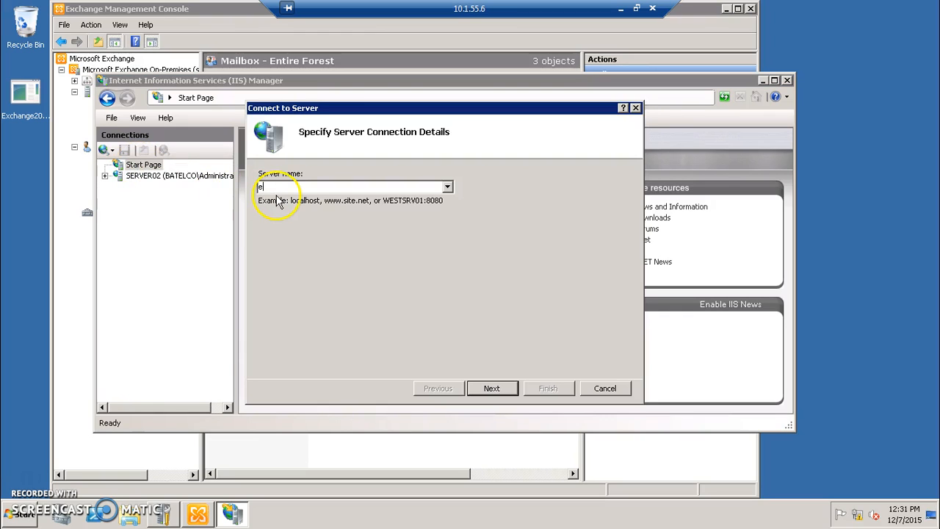
{"action": "type", "text": "xchange.batelco.bh"}
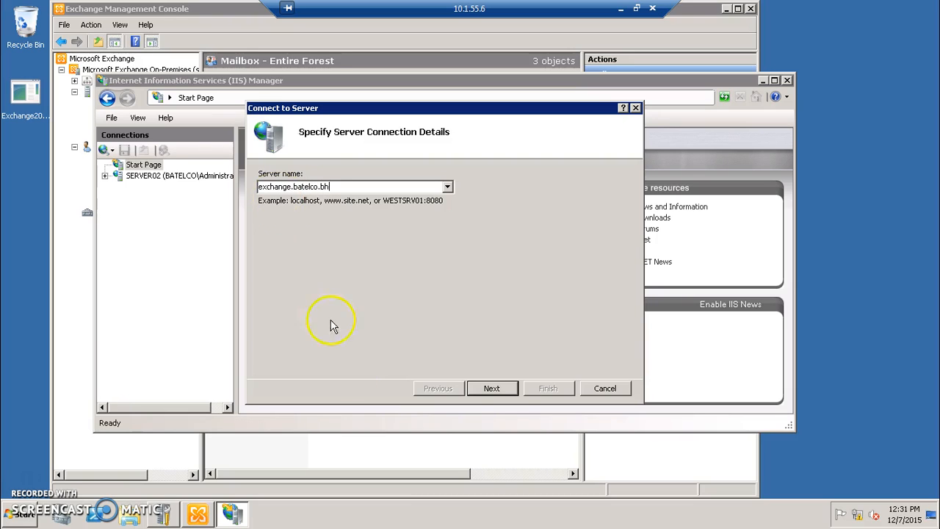
{"action": "left_click", "coordinate": [493, 388]}
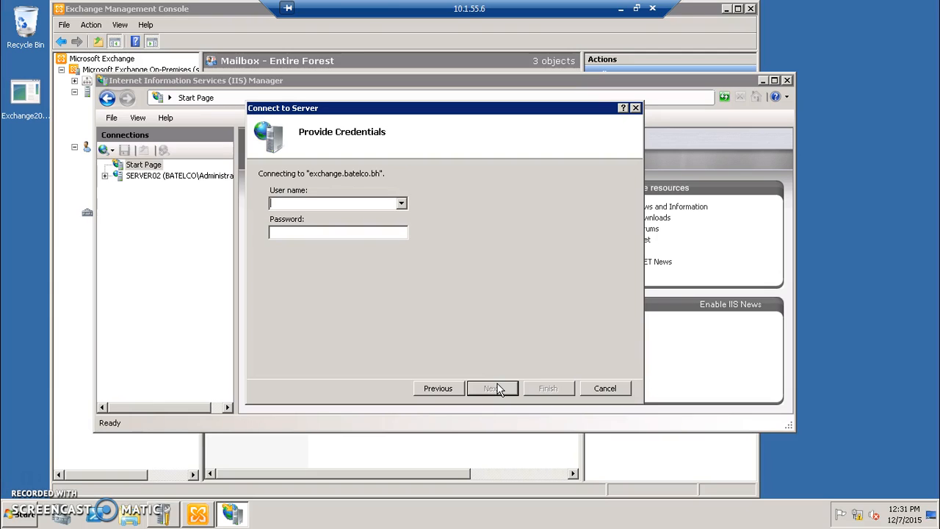
{"action": "type", "text": "Administrator"}
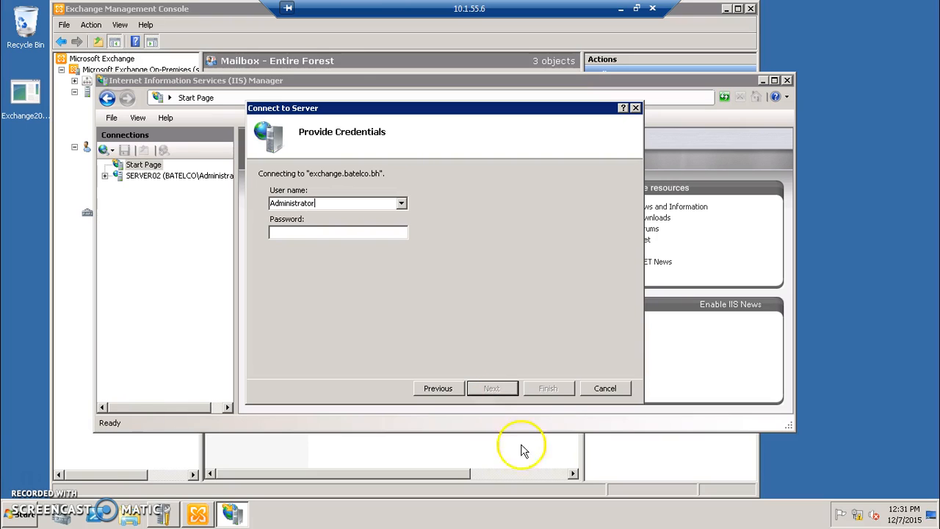
{"action": "left_click", "coordinate": [362, 233]}
{"action": "type", "text": "******"}
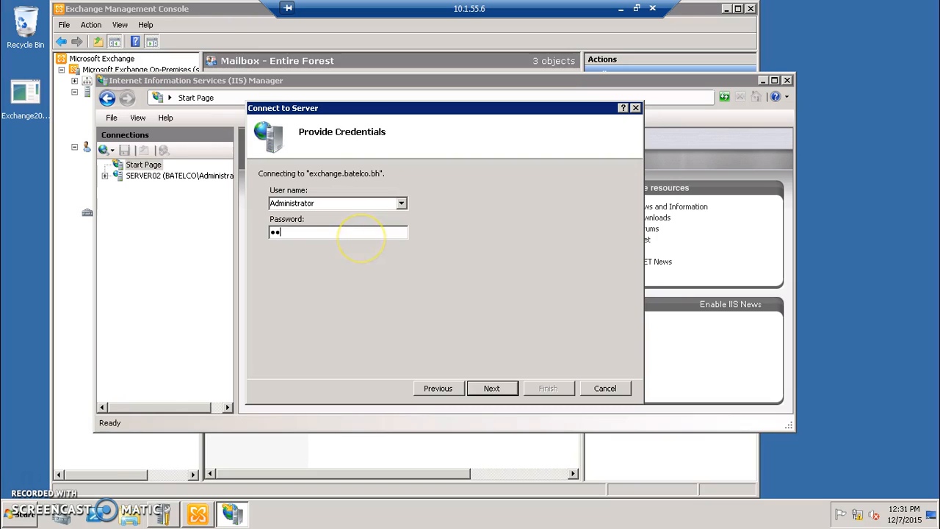
{"action": "type", "text": "**"}
{"action": "left_click", "coordinate": [489, 389]}
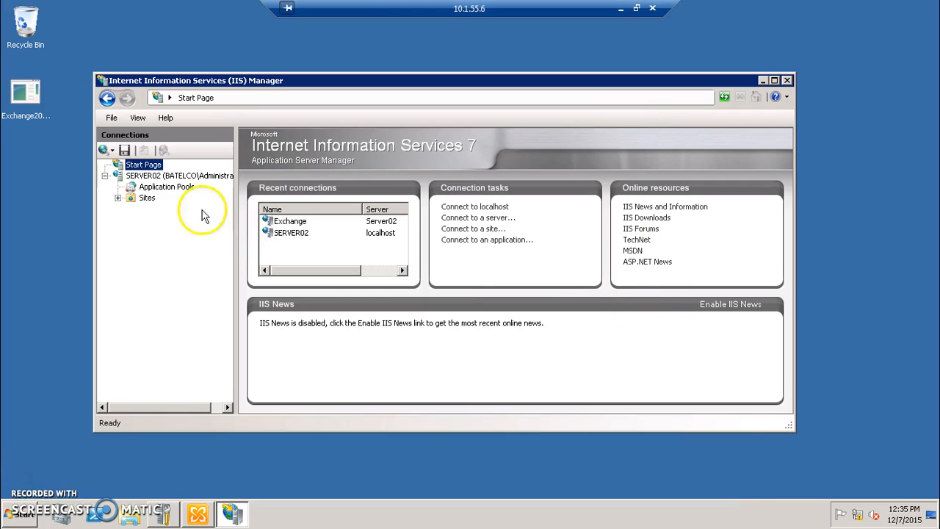
- Browse SERVER02's features, open Server Certificates, then select the Default Web Site
{"action": "left_click", "coordinate": [167, 176]}
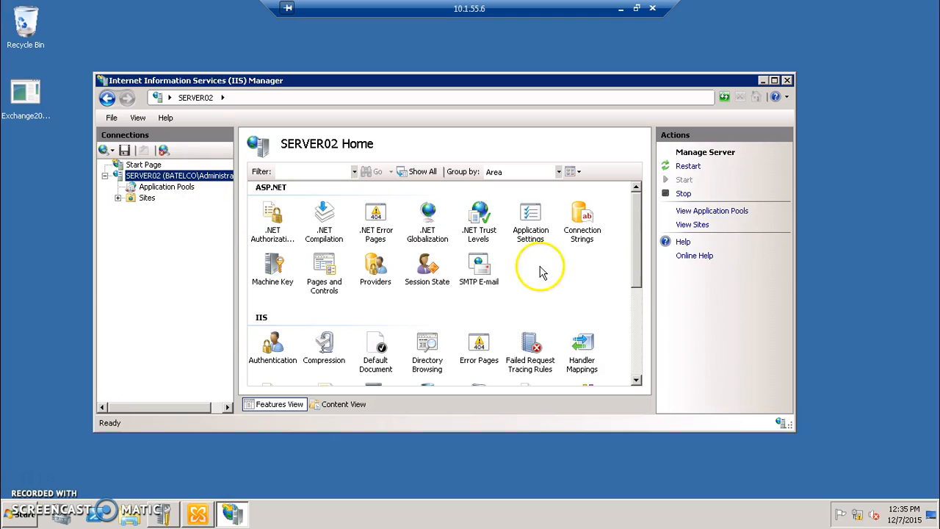
{"action": "left_click_drag", "start_coordinate": [637, 248], "coordinate": [651, 330]}
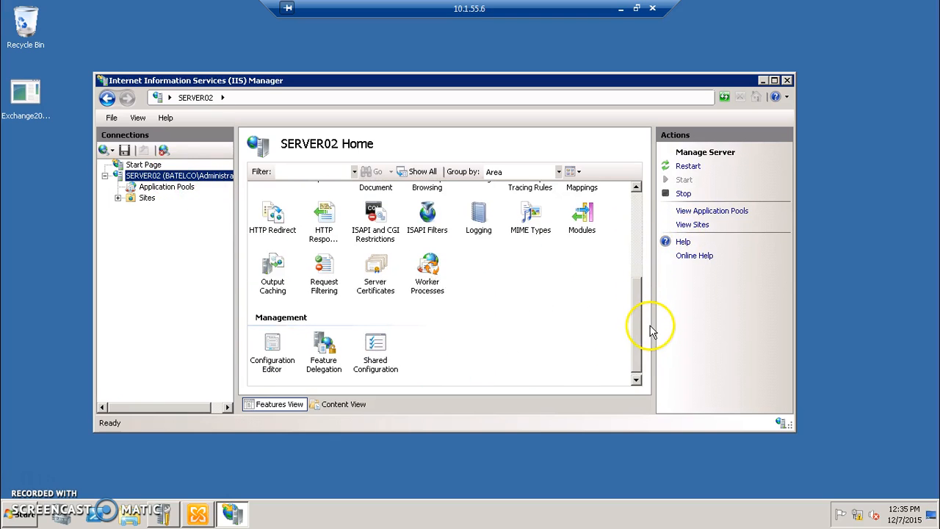
{"action": "double_click", "coordinate": [375, 273]}
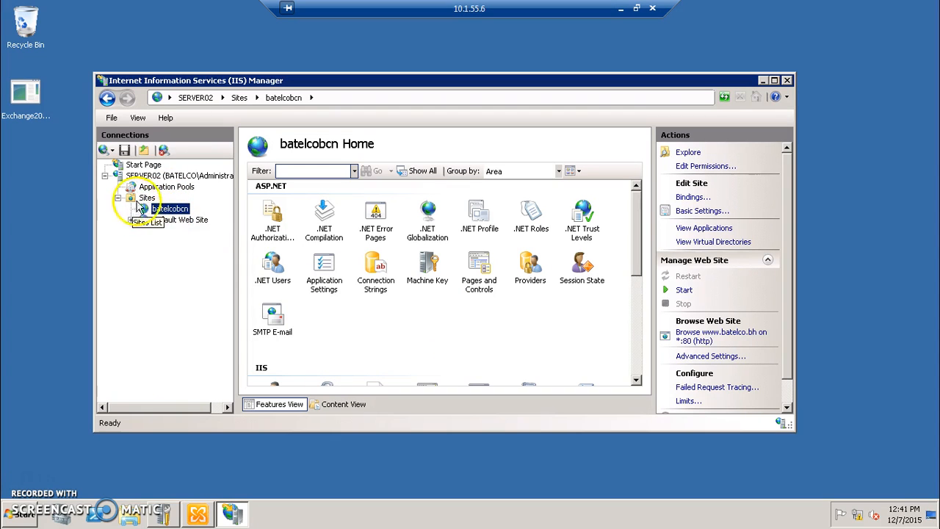
{"action": "left_click", "coordinate": [175, 224]}
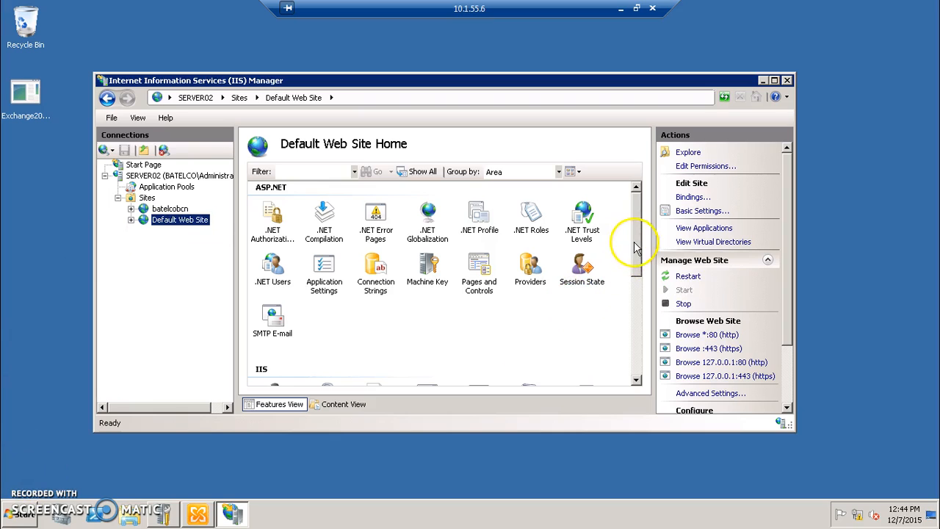
{"action": "left_click_drag", "start_coordinate": [638, 246], "coordinate": [640, 315]}
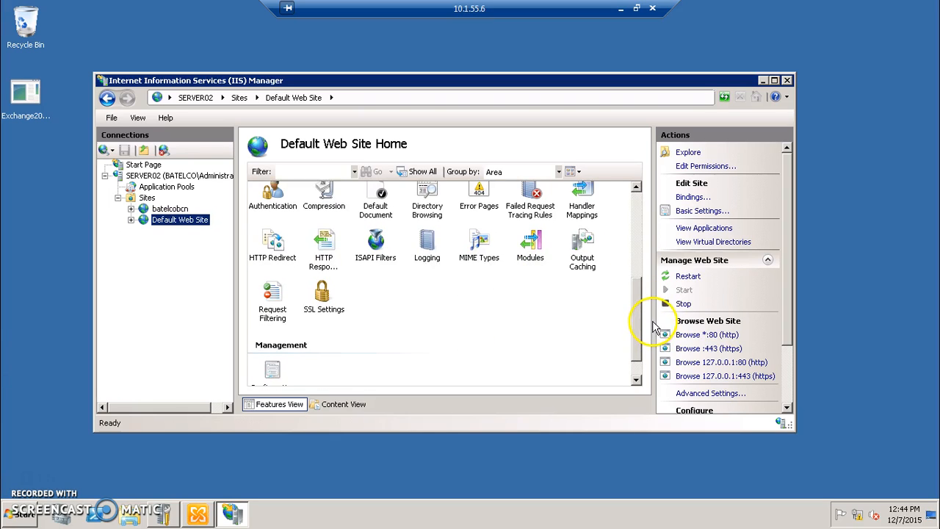
- Redirect the Default Web Site to ./owa with Permanent (301) status and apply
{"action": "double_click", "coordinate": [273, 267]}
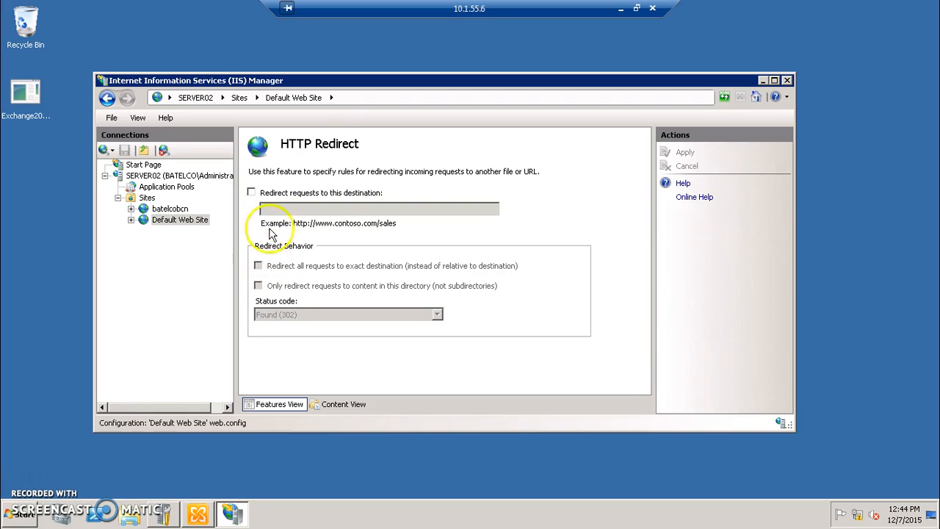
{"action": "left_click", "coordinate": [251, 192]}
{"action": "left_click", "coordinate": [279, 207]}
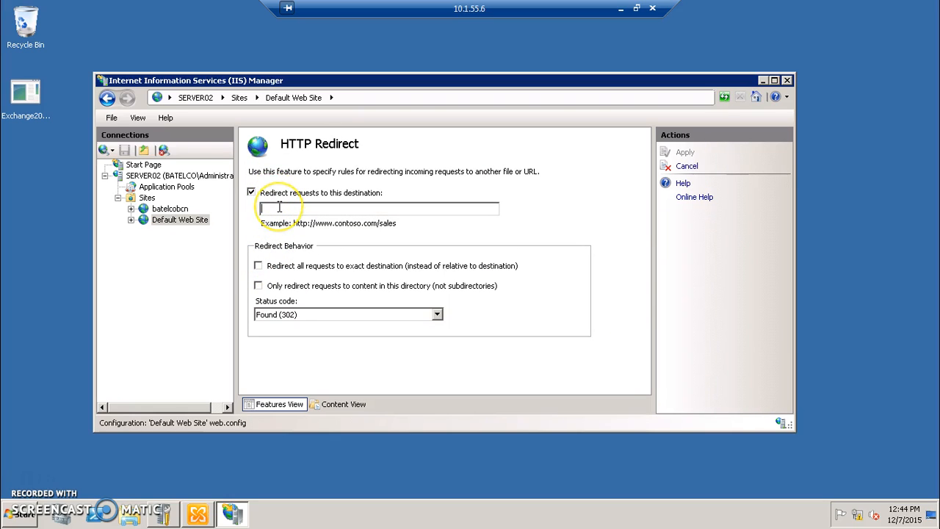
{"action": "type", "text": "/"}
{"action": "key", "text": "BackSpace"}
{"action": "type", "text": "."}
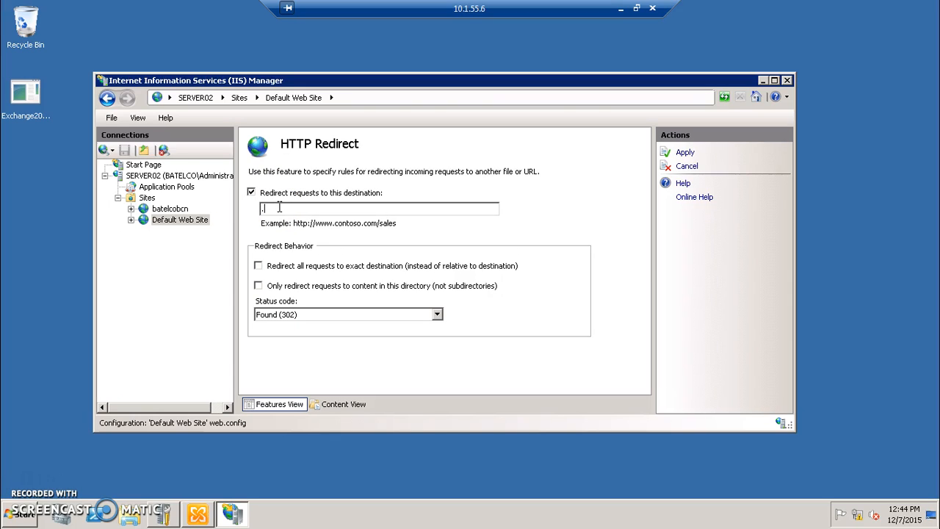
{"action": "type", "text": "/owa"}
{"action": "left_click", "coordinate": [437, 315]}
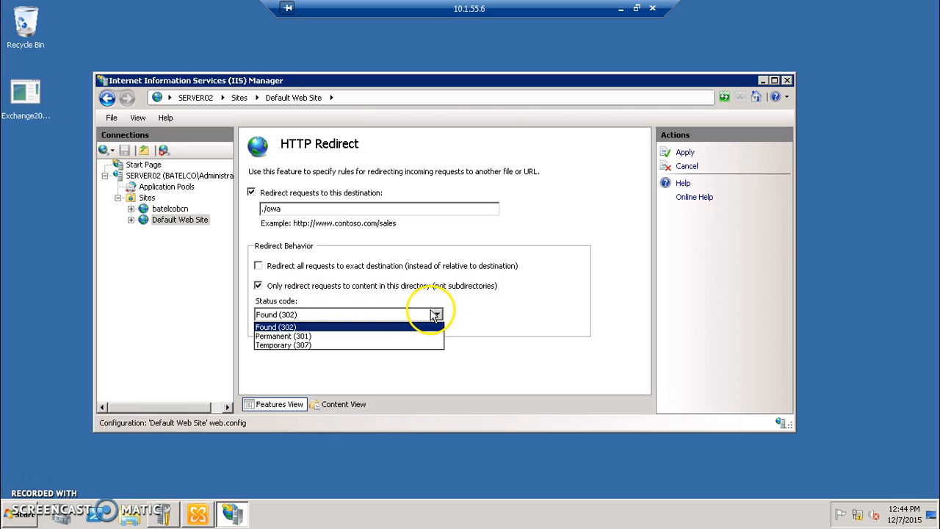
{"action": "left_click", "coordinate": [379, 342]}
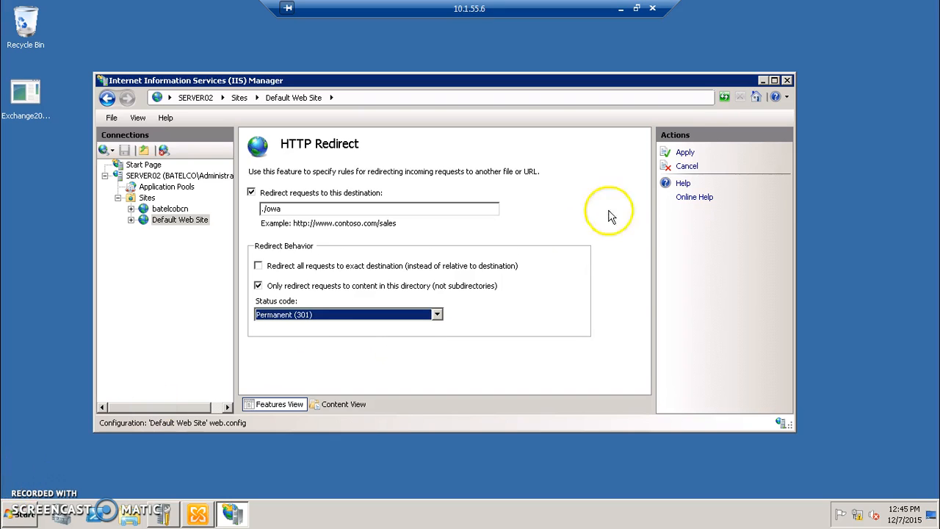
{"action": "left_click", "coordinate": [686, 153]}
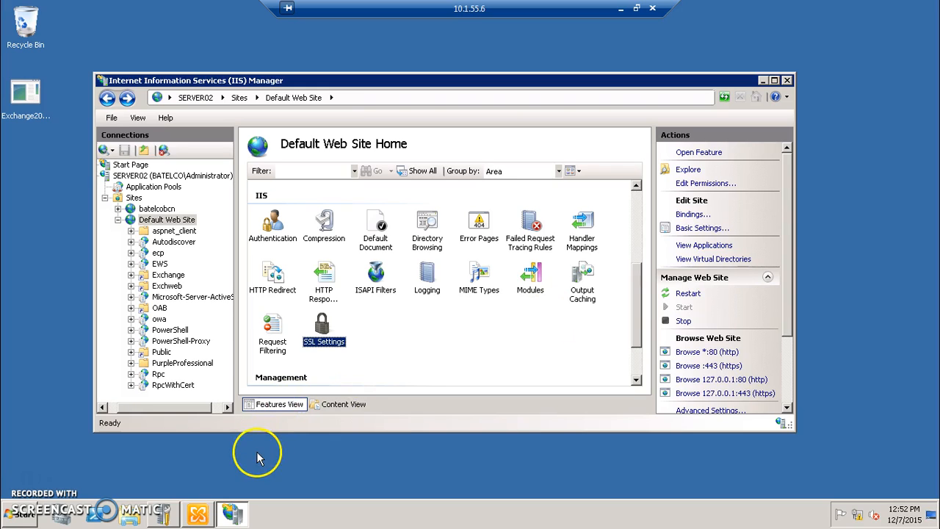
- Launch Internet Explorer and browse to //localhost to load the Outlook Web App page
{"action": "left_click", "coordinate": [10, 520]}
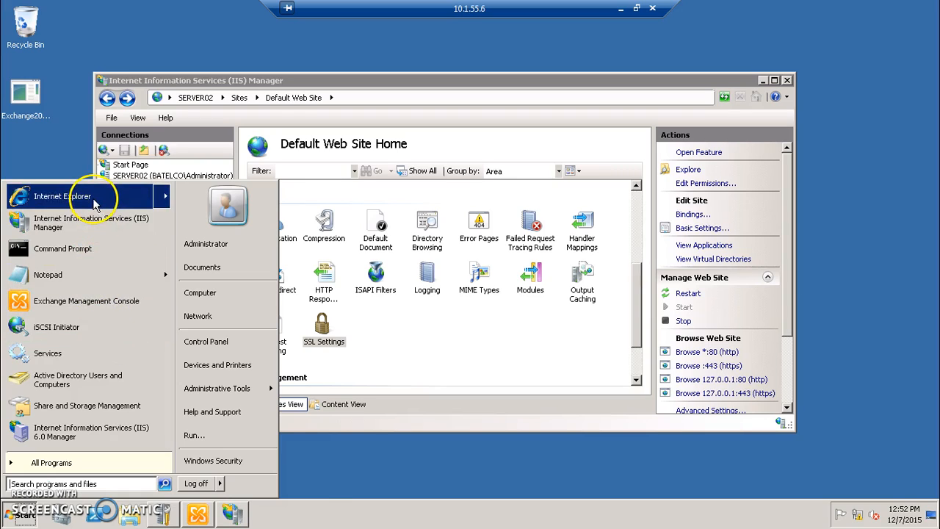
{"action": "key", "text": "Escape"}
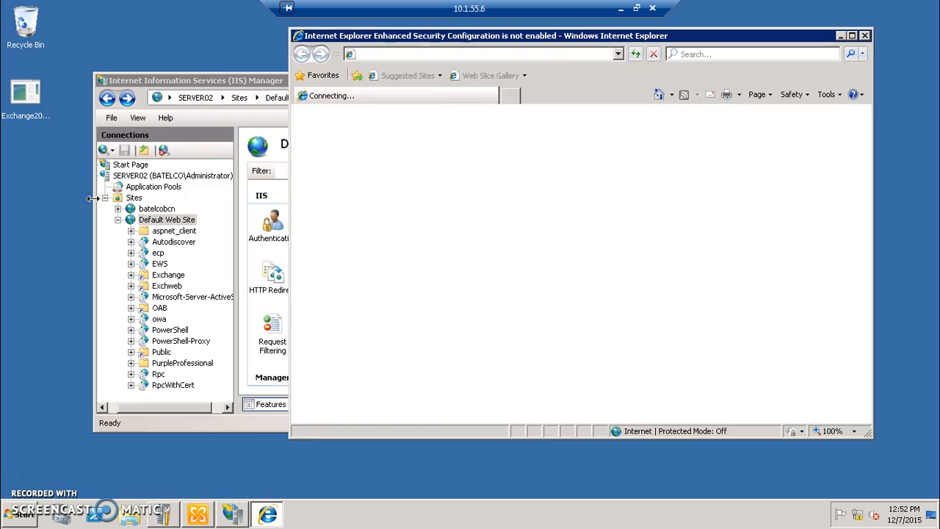
{"action": "left_click", "coordinate": [425, 54]}
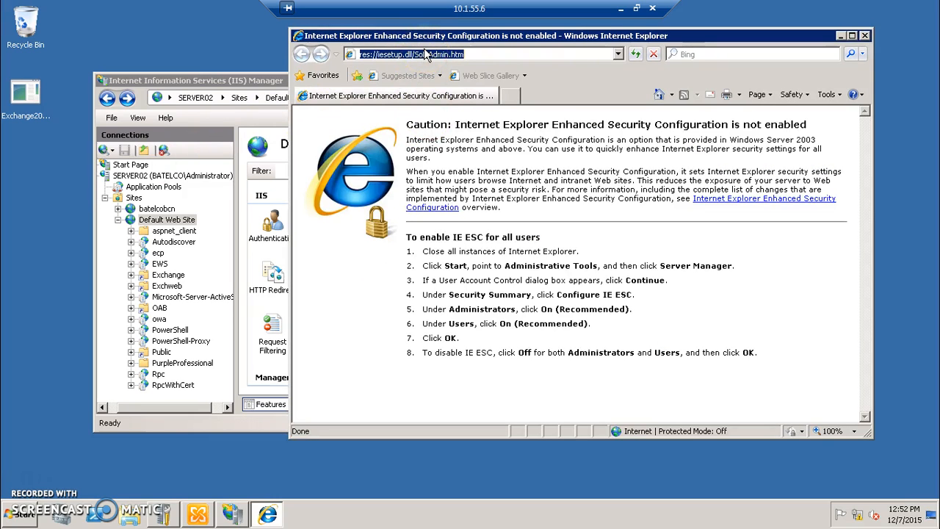
{"action": "type", "text": "//localhost"}
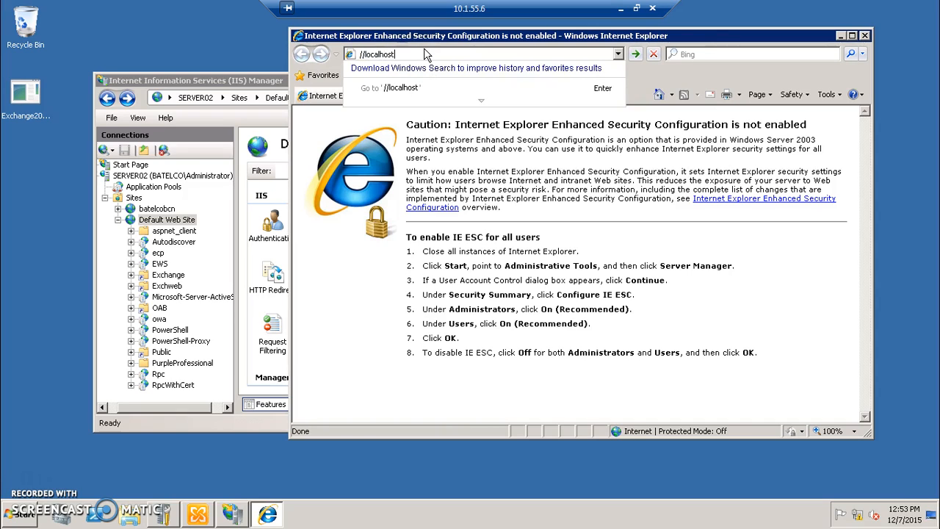
{"action": "key", "text": "Return"}
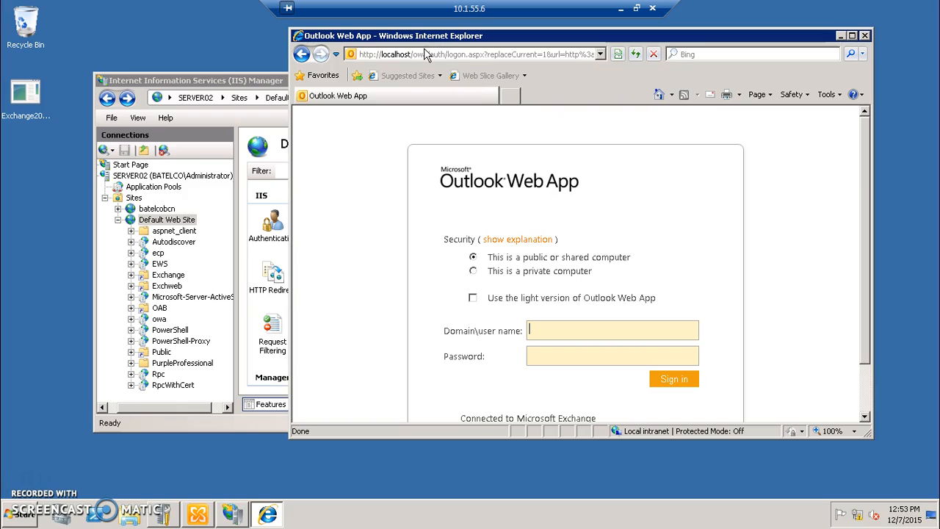
- Attempt to sign in to Outlook Web App as Administrator with the account password
{"action": "left_click", "coordinate": [728, 147]}
{"action": "left_click", "coordinate": [580, 377]}
{"action": "left_click", "coordinate": [573, 334]}
{"action": "type", "text": "Administrator"}
{"action": "left_click", "coordinate": [573, 351]}
{"action": "type", "text": "@ssw0rd"}
{"action": "key", "text": "Return"}
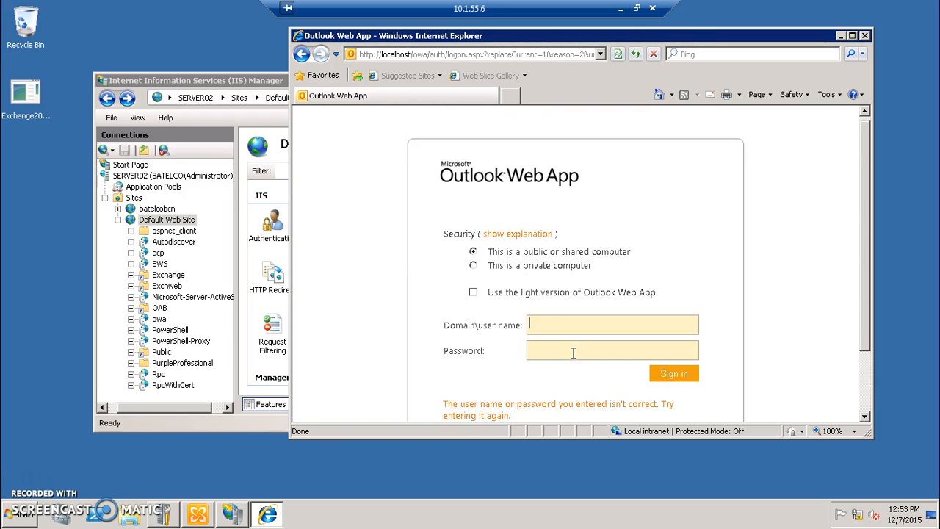
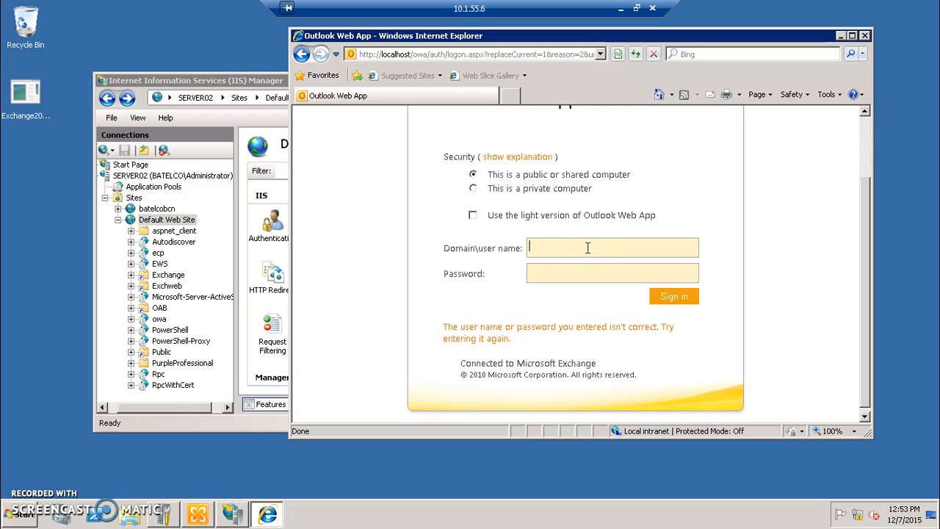
- Sign in to Outlook Web App as Batelco.bh\Administrator with the account password
{"action": "type", "text": "A"}
{"action": "key", "text": "BackSpace"}
{"action": "type", "text": "Batelco.bh"}
{"action": "left_click", "coordinate": [562, 270]}
{"action": "left_click", "coordinate": [581, 254]}
{"action": "key", "text": "BackSpace"}
{"action": "key", "text": "BackSpace"}
{"action": "type", "text": "\\Administrator"}
{"action": "left_click", "coordinate": [573, 275]}
{"action": "type", "text": "••••••••"}
{"action": "key", "text": "Return"}
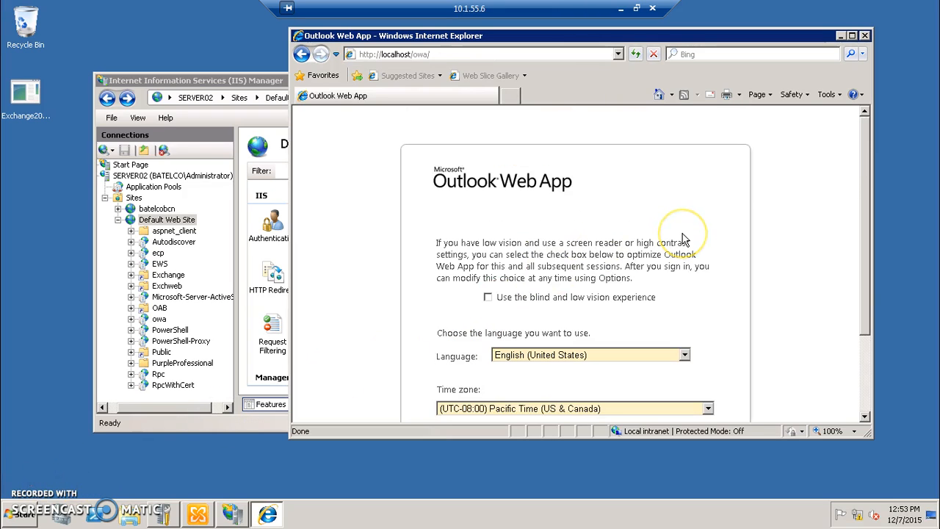
- Maximize Internet Explorer and set the time zone to (UTC+03:00) Kuwait, Riyadh
{"action": "scroll", "coordinate": [683, 238], "scroll_direction": "down", "scroll_amount": 3}
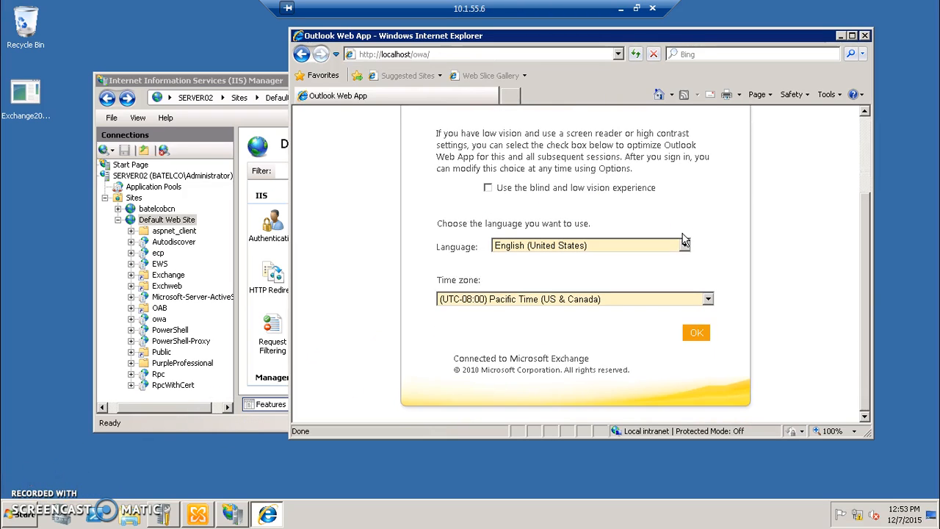
{"action": "scroll", "coordinate": [683, 239], "scroll_direction": "up", "scroll_amount": 3}
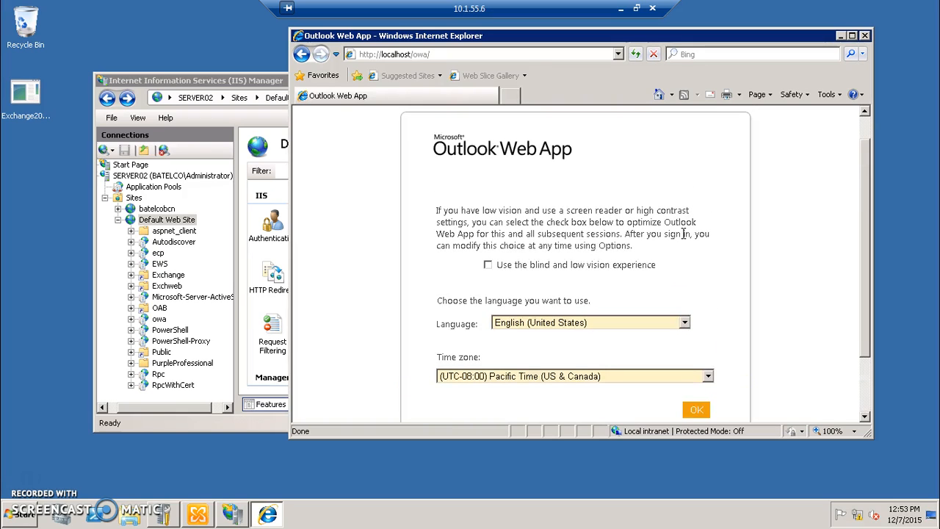
{"action": "left_click", "coordinate": [853, 36]}
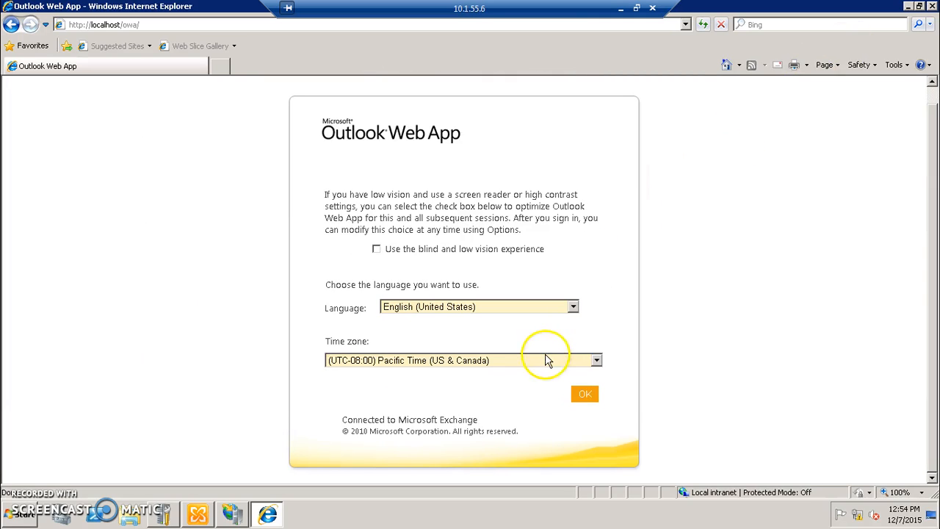
{"action": "left_click", "coordinate": [457, 363]}
{"action": "left_click", "coordinate": [455, 363]}
{"action": "left_click", "coordinate": [456, 362]}
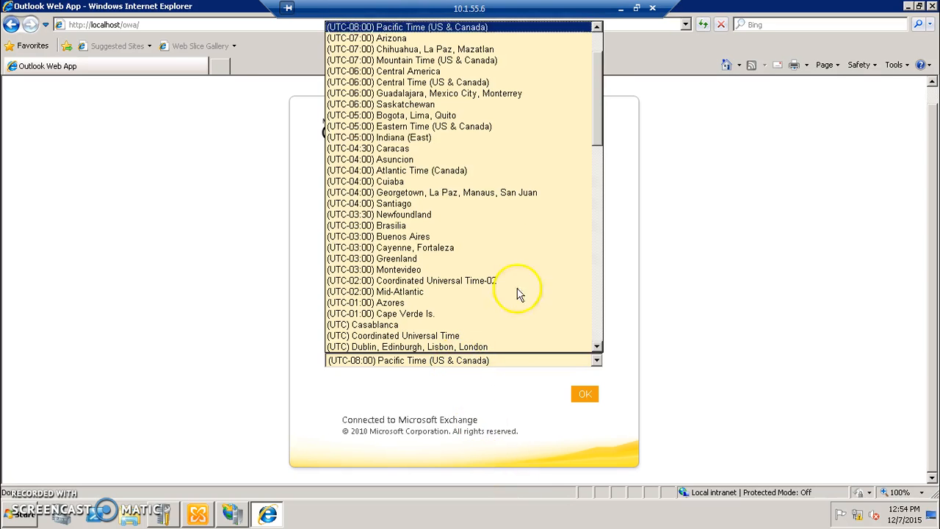
{"action": "left_click_drag", "start_coordinate": [599, 103], "coordinate": [606, 226]}
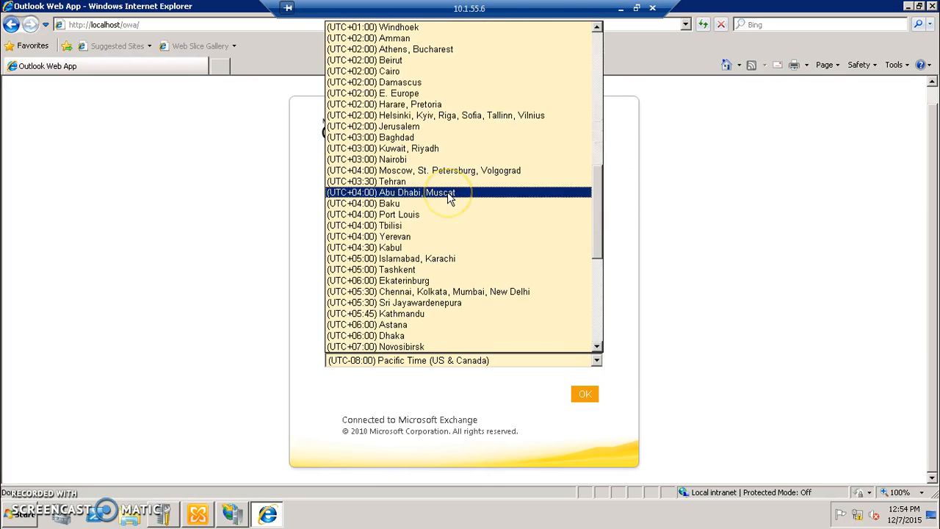
{"action": "left_click", "coordinate": [426, 148]}
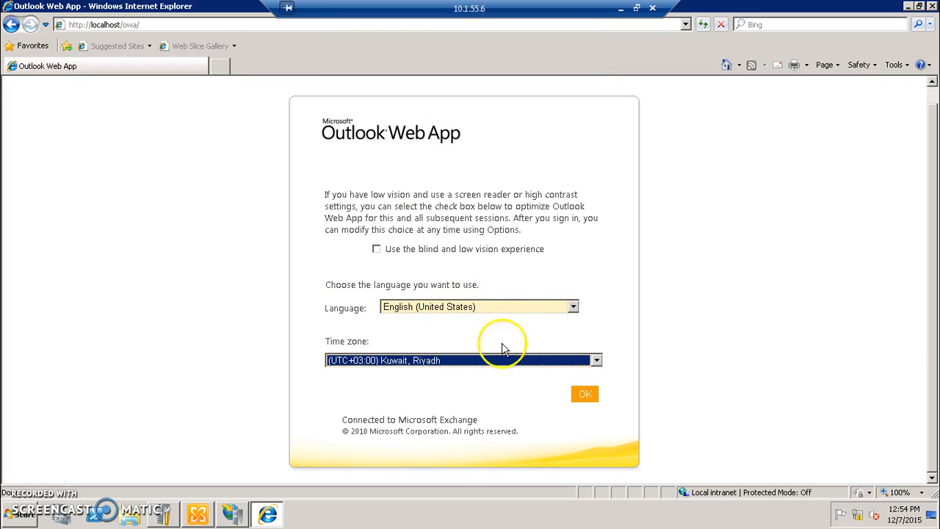
- Confirm English (United States) and the Kuwait, Riyadh time zone to open the Inbox
{"action": "left_click", "coordinate": [589, 397]}
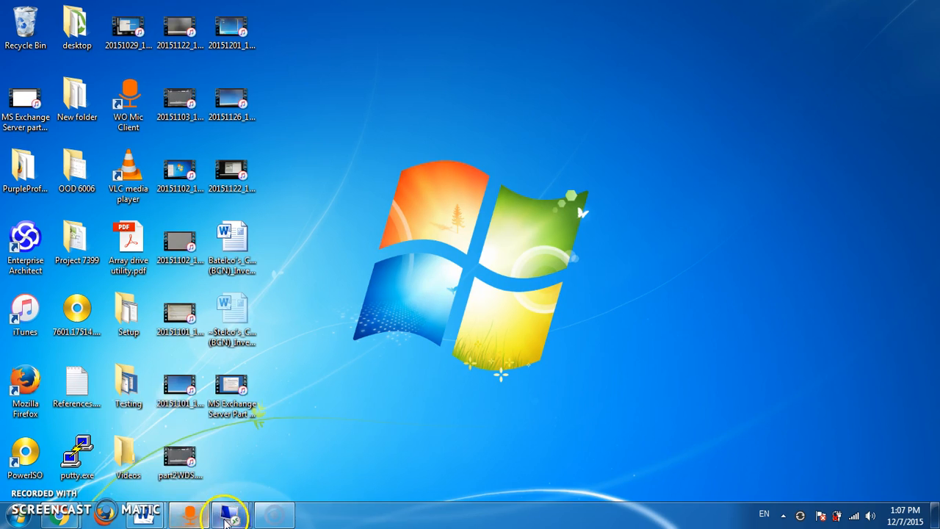
- On the DNS server, relaunch DNS Manager and open the batelco.bh zone
{"action": "mouse_move", "coordinate": [225, 510]}
{"action": "left_click", "coordinate": [275, 459]}
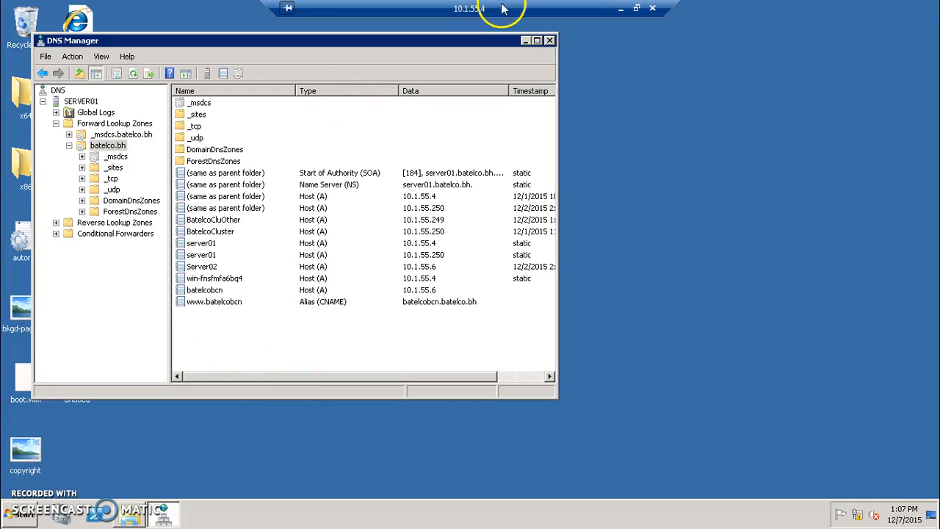
{"action": "left_click", "coordinate": [549, 41]}
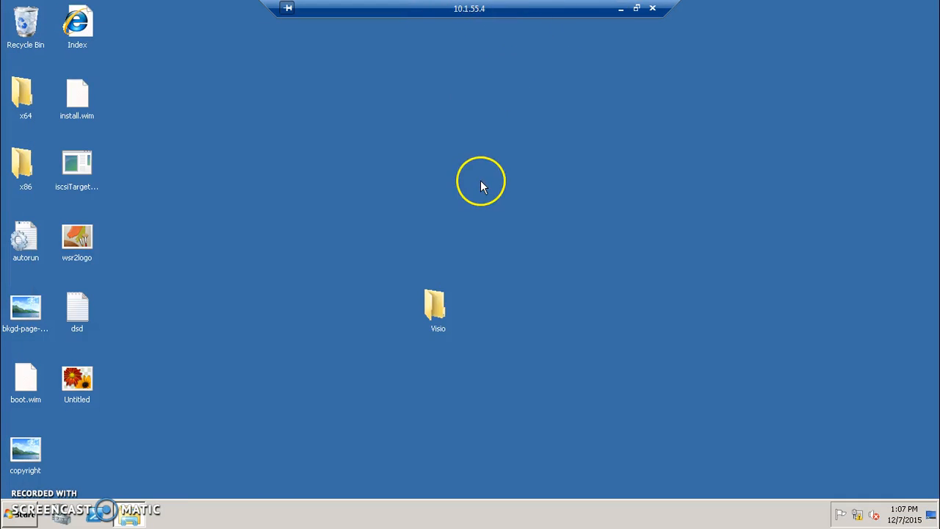
{"action": "left_click", "coordinate": [12, 520]}
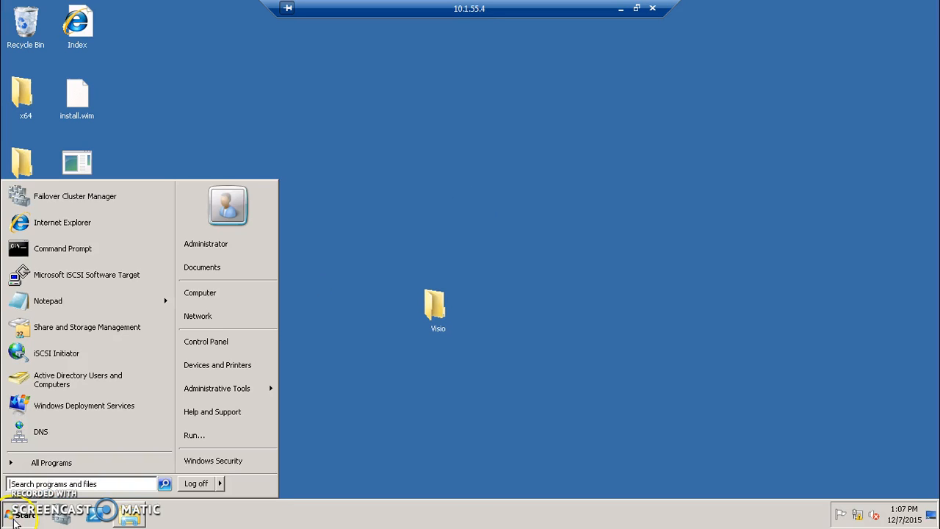
{"action": "left_click", "coordinate": [115, 434]}
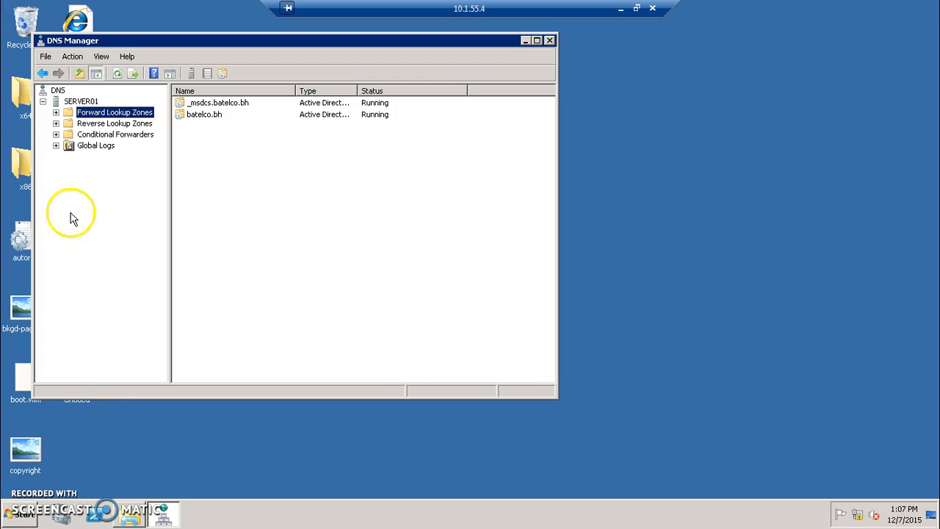
{"action": "double_click", "coordinate": [193, 118]}
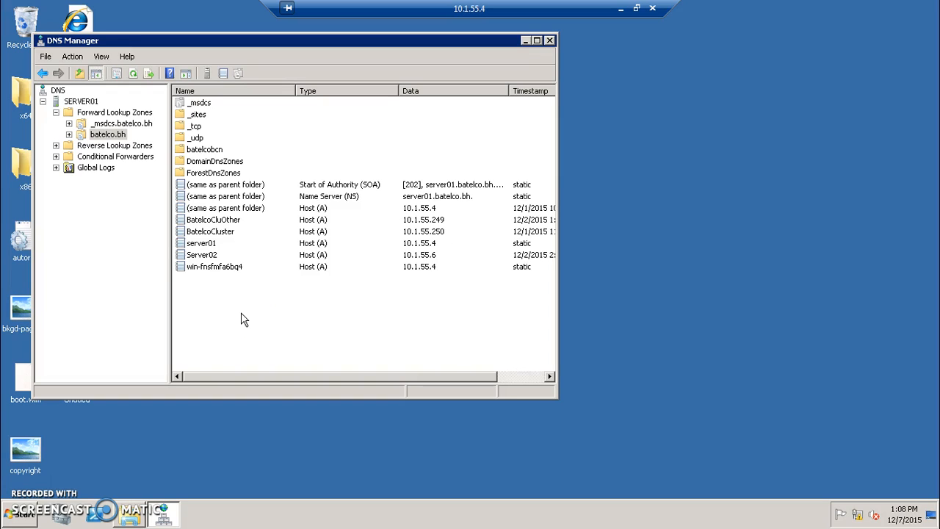
- Start a new host (A) record in batelco.bh named 'exchange'
{"action": "right_click", "coordinate": [217, 296]}
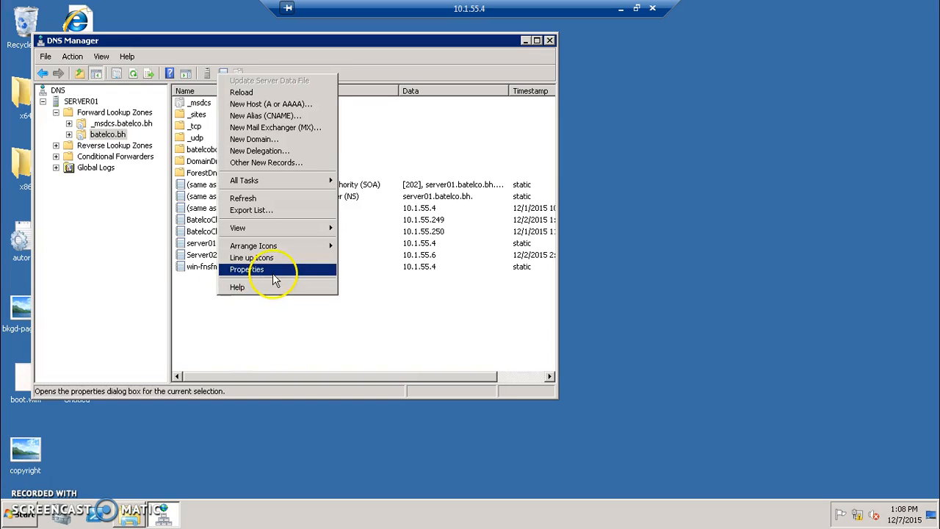
{"action": "left_click", "coordinate": [279, 104]}
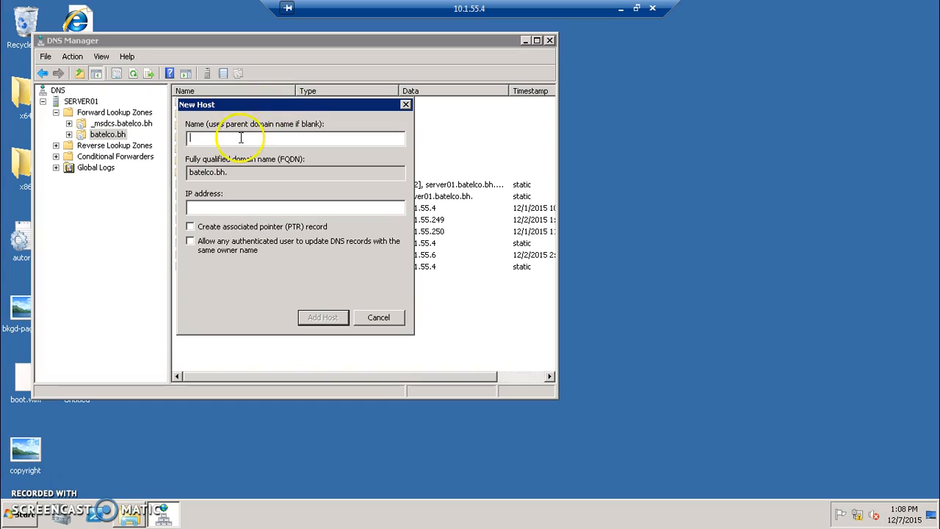
{"action": "type", "text": "Exc"}
{"action": "key", "text": "BackSpace"}
{"action": "key", "text": "BackSpace"}
{"action": "key", "text": "BackSpace"}
{"action": "type", "text": "exchange"}
- Give the exchange host the IP address 10.1.55.6 and add the record
{"action": "left_click", "coordinate": [245, 211]}
{"action": "type", "text": "10"}
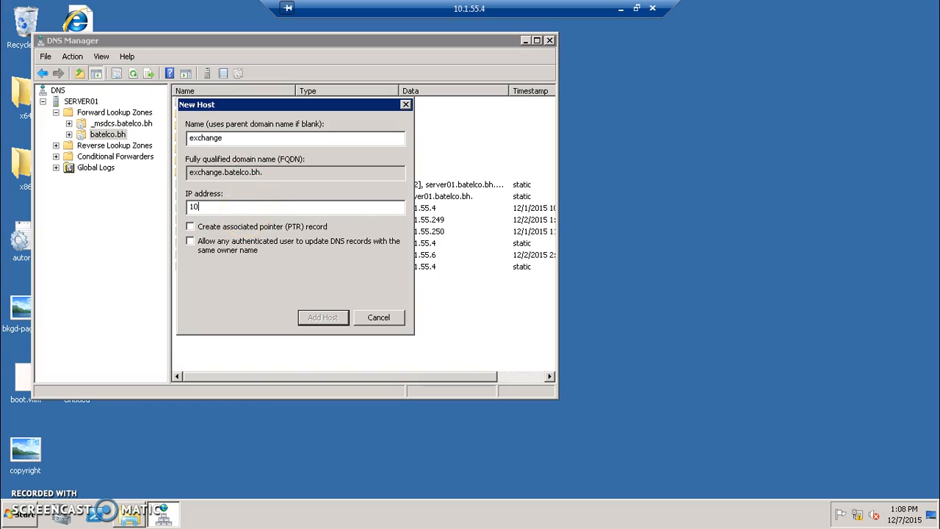
{"action": "type", "text": "1."}
{"action": "key", "text": "BackSpace"}
{"action": "key", "text": "BackSpace"}
{"action": "type", "text": "1."}
{"action": "key", "text": "BackSpace"}
{"action": "key", "text": "BackSpace"}
{"action": "type", "text": ".1.55.6"}
{"action": "left_click", "coordinate": [322, 318]}
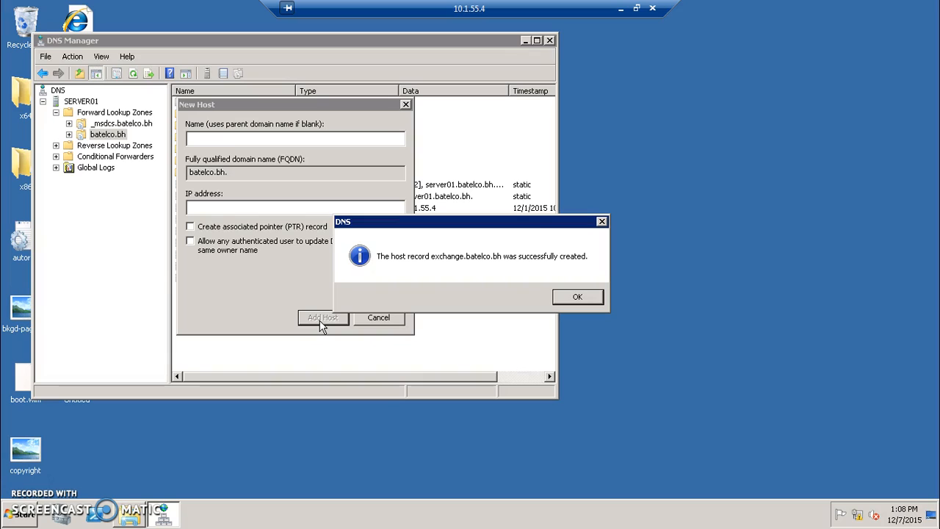
{"action": "left_click", "coordinate": [577, 296]}
{"action": "left_click", "coordinate": [391, 323]}
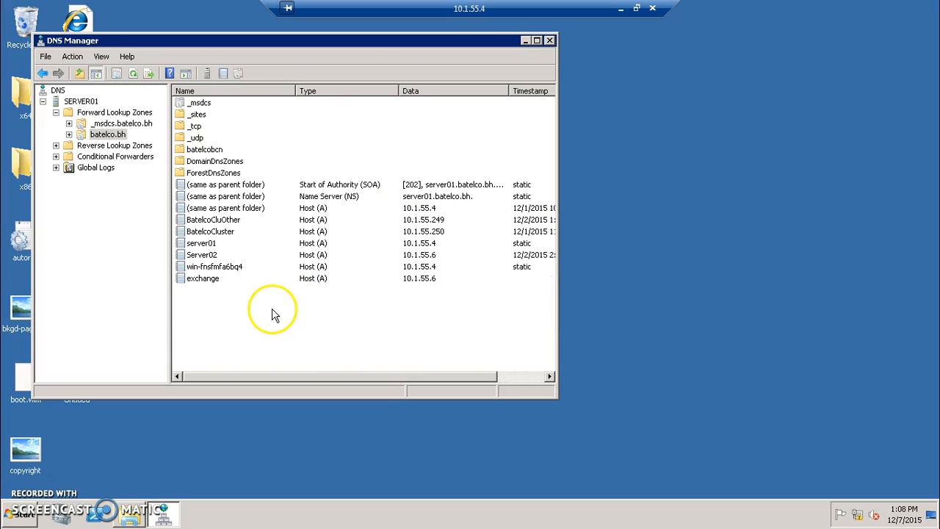
{"action": "right_click", "coordinate": [272, 313]}
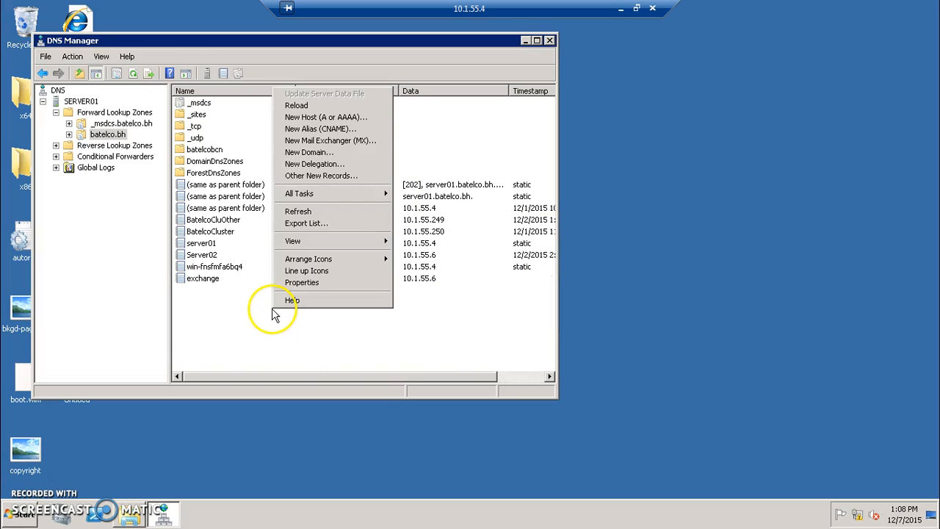
{"action": "left_click", "coordinate": [334, 130]}
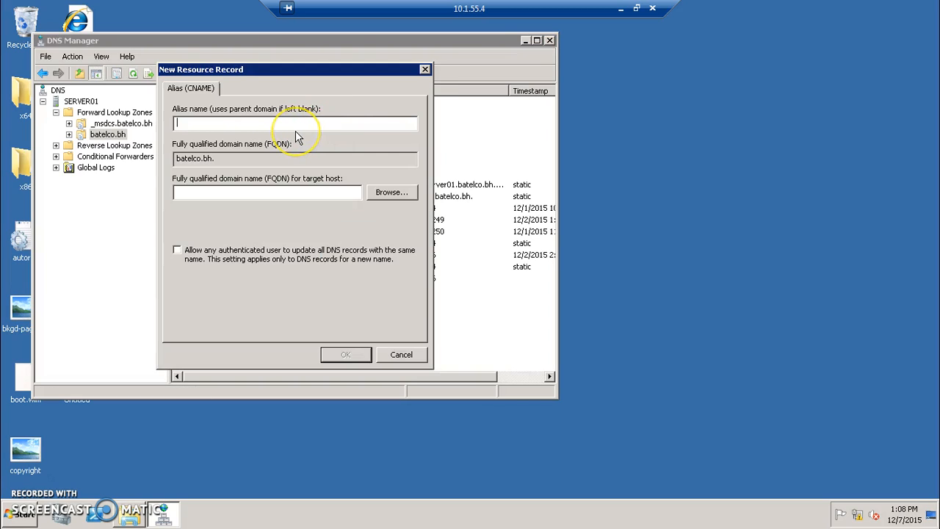
{"action": "type", "text": "www.exchange"}
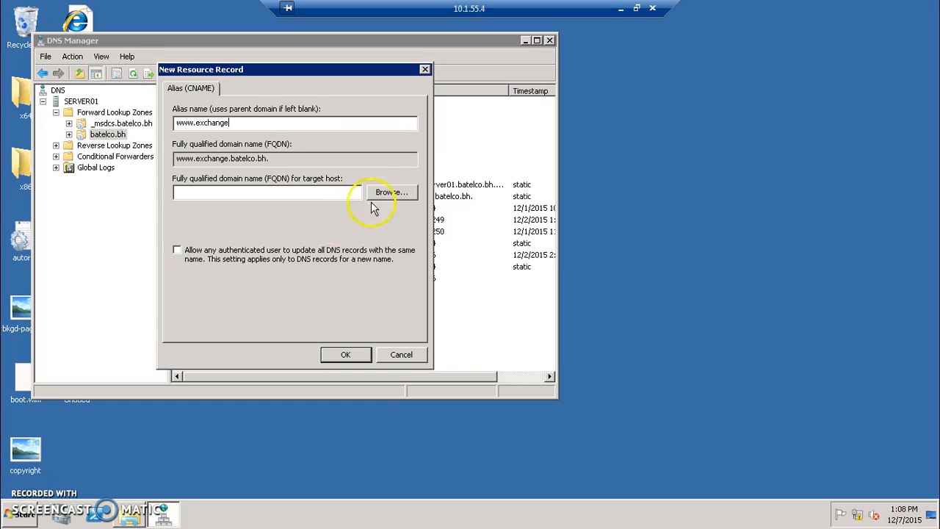
{"action": "left_click", "coordinate": [398, 200]}
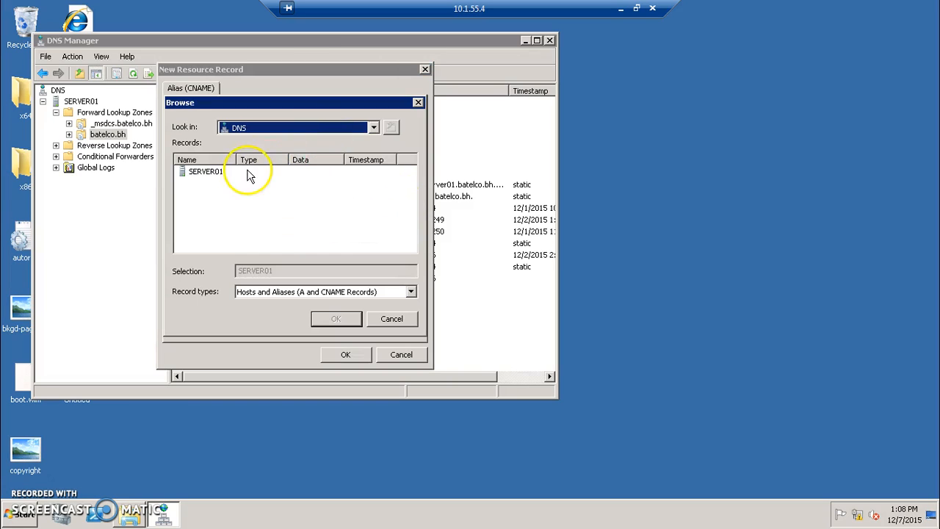
{"action": "double_click", "coordinate": [195, 173]}
{"action": "double_click", "coordinate": [201, 175]}
{"action": "double_click", "coordinate": [199, 184]}
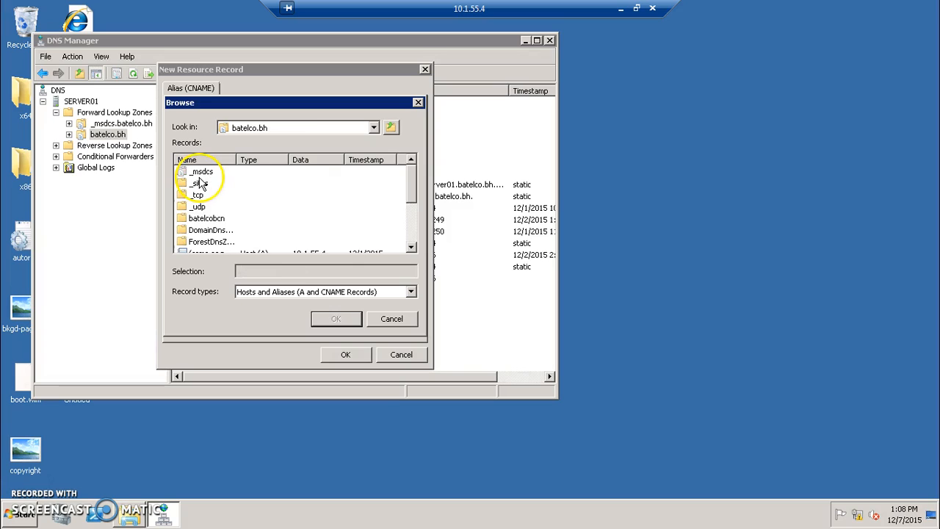
{"action": "left_click_drag", "start_coordinate": [408, 185], "coordinate": [325, 250]}
{"action": "left_click_drag", "start_coordinate": [414, 192], "coordinate": [417, 235]}
{"action": "left_click", "coordinate": [195, 244]}
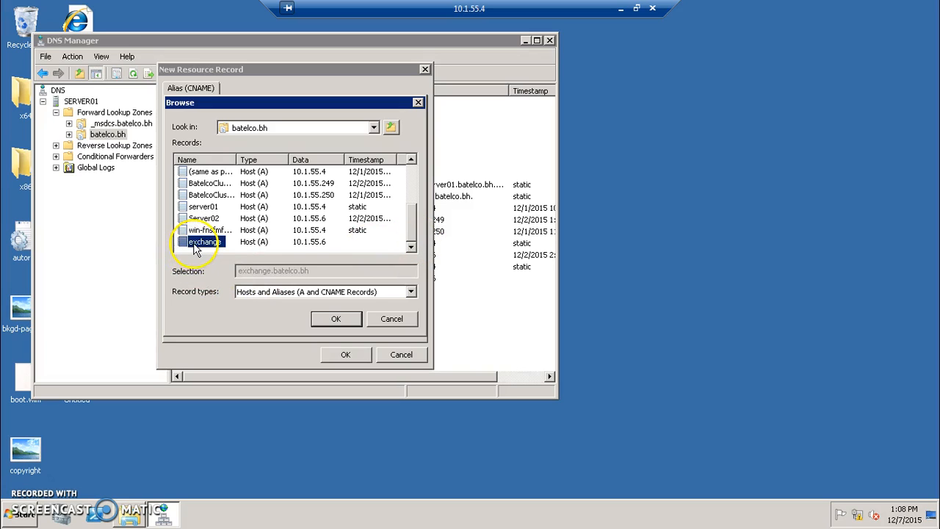
{"action": "left_click", "coordinate": [335, 319]}
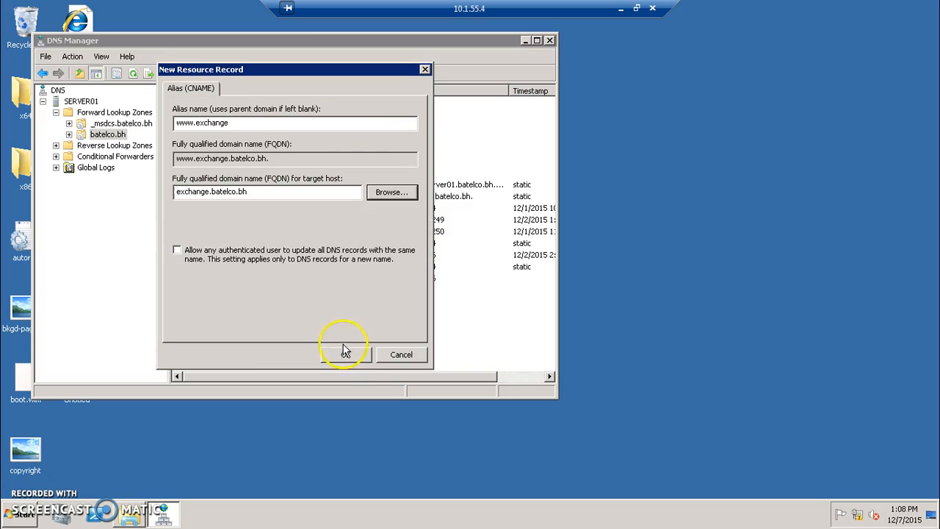
{"action": "left_click", "coordinate": [346, 356]}
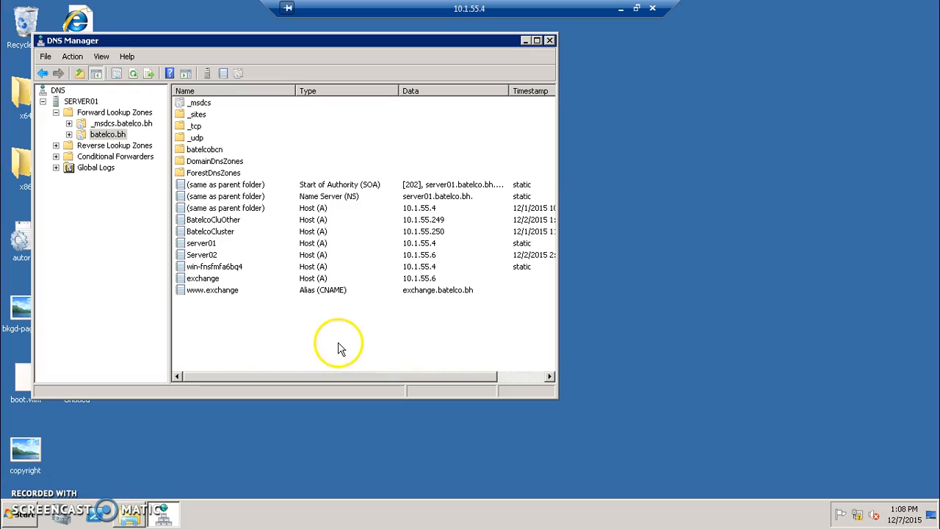
{"action": "left_click", "coordinate": [23, 514]}
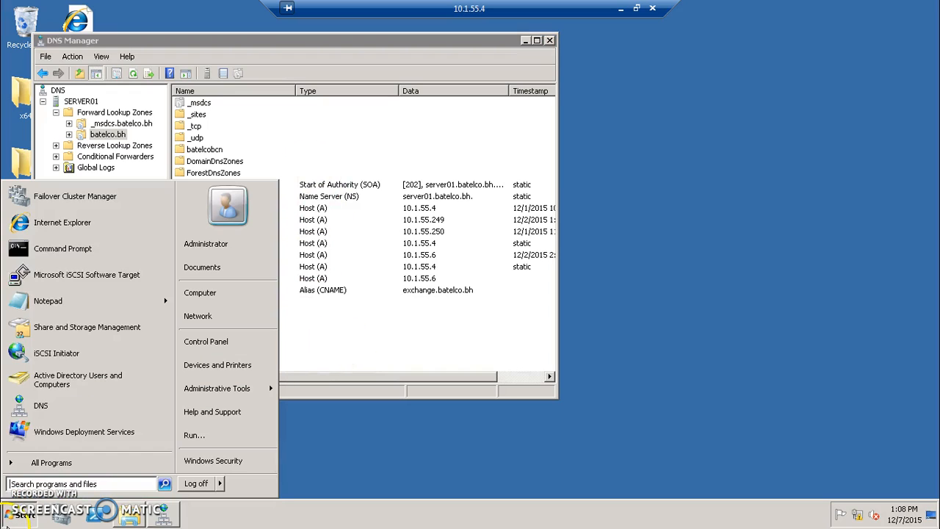
{"action": "left_click", "coordinate": [109, 224]}
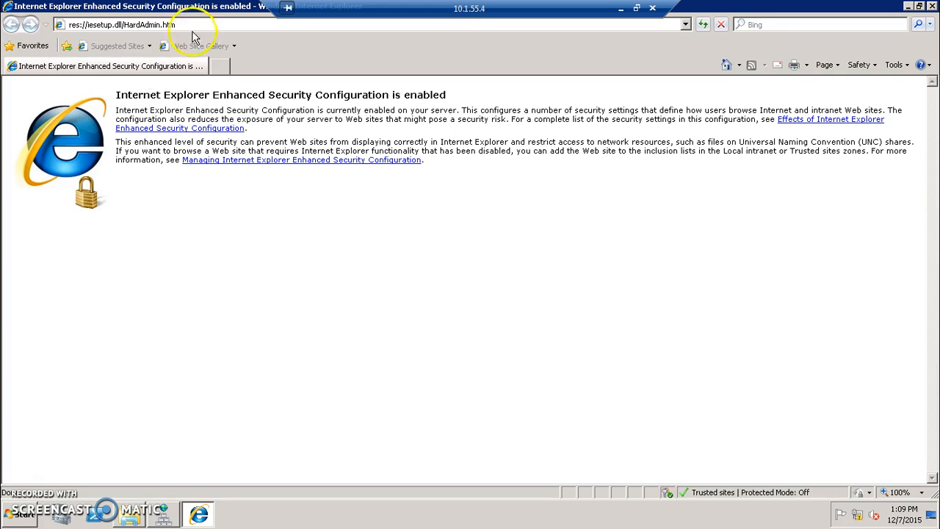
{"action": "left_click", "coordinate": [174, 24]}
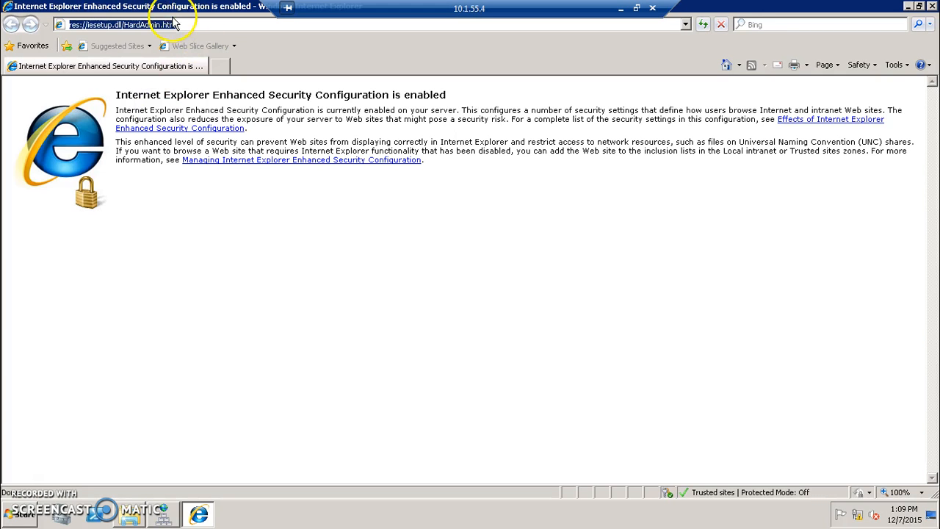
{"action": "type", "text": "exchange"}
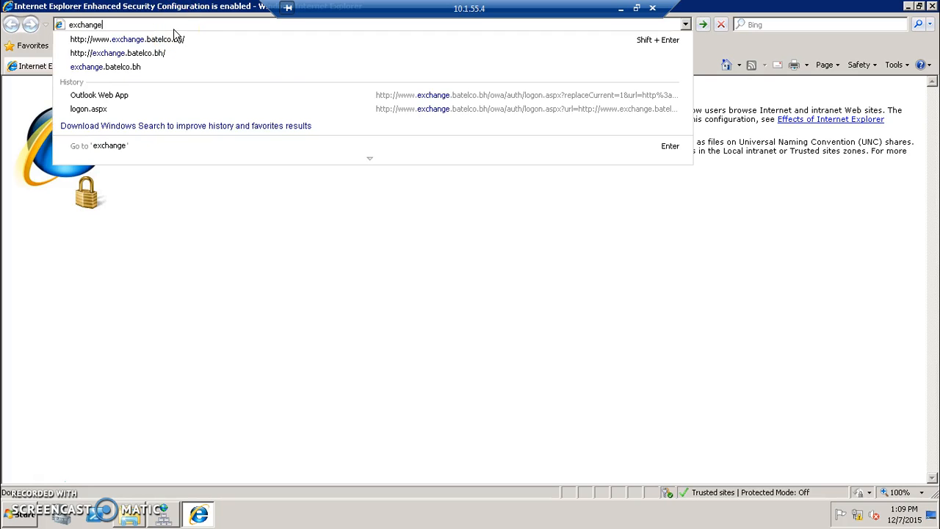
{"action": "key", "text": "BackSpace"}
{"action": "key", "text": "BackSpace"}
{"action": "key", "text": "BackSpace"}
{"action": "key", "text": "BackSpace"}
{"action": "key", "text": "BackSpace"}
{"action": "key", "text": "BackSpace"}
{"action": "key", "text": "BackSpace"}
{"action": "key", "text": "BackSpace"}
{"action": "type", "text": "www."}
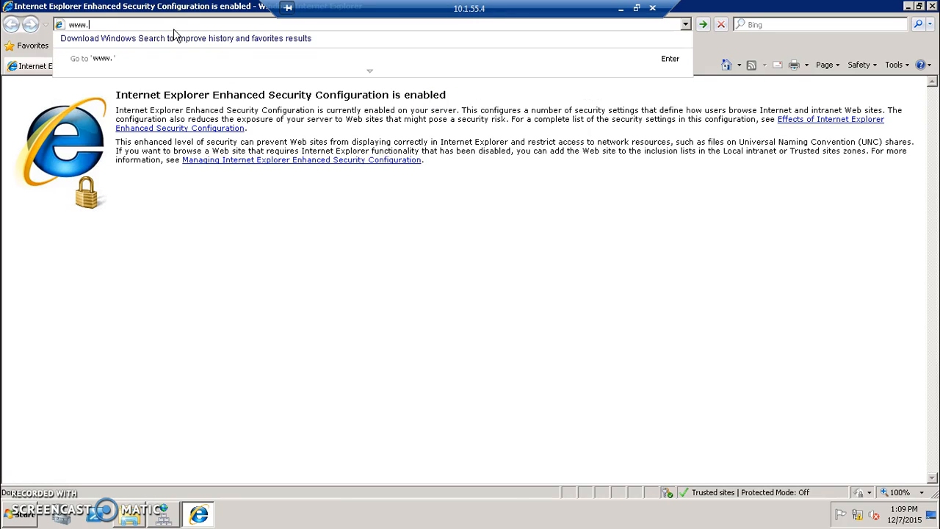
{"action": "type", "text": "exchange.batelco.b"}
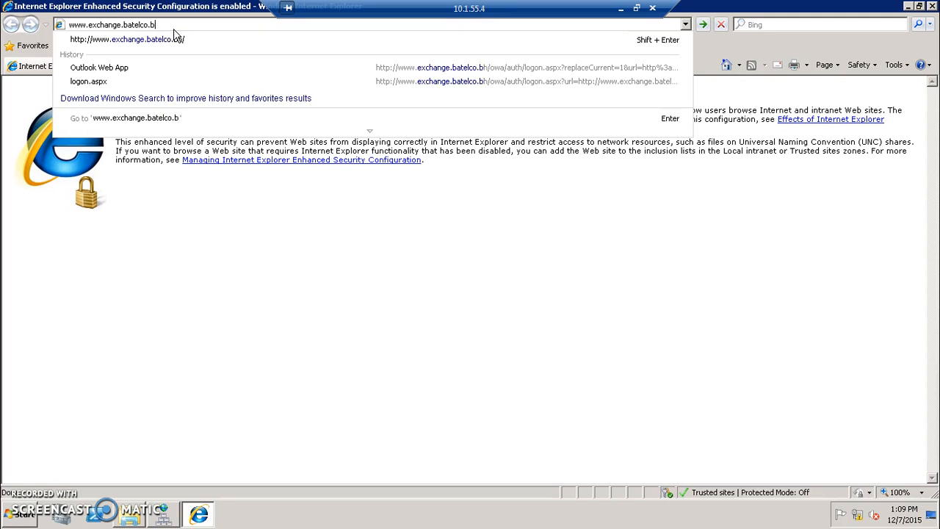
{"action": "type", "text": "h"}
{"action": "key", "text": "Return"}
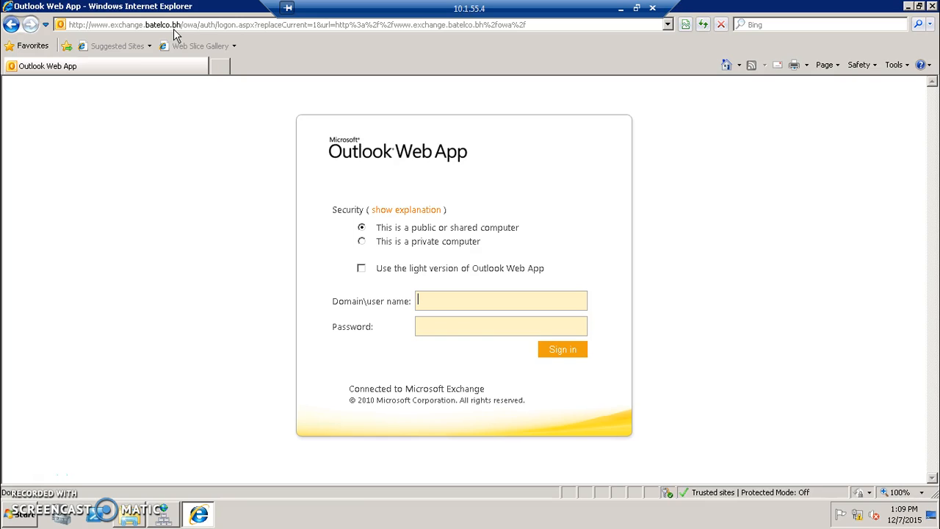
- Sign in with a Batelco domain user's name and password, then accept the default language and time zone
{"action": "type", "text": "Bate"}
{"action": "type", "text": "l"}
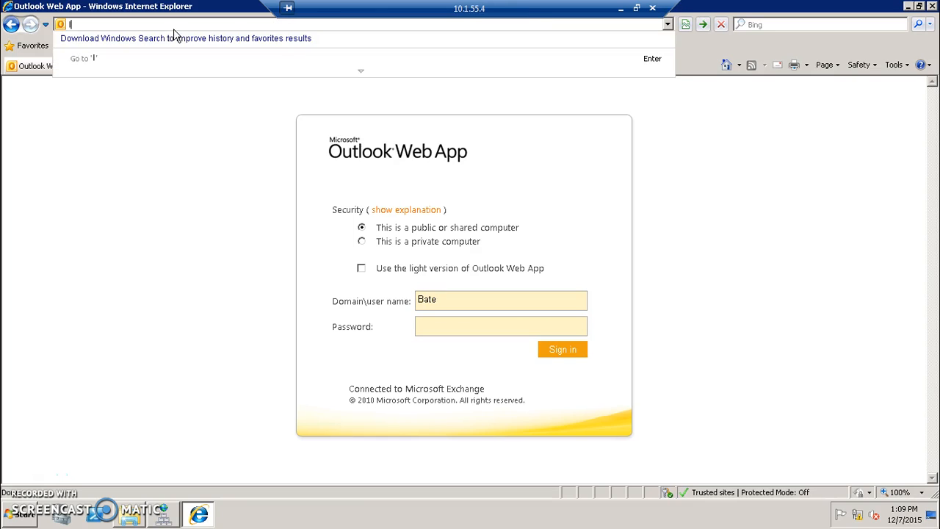
{"action": "left_click", "coordinate": [492, 301]}
{"action": "type", "text": "l"}
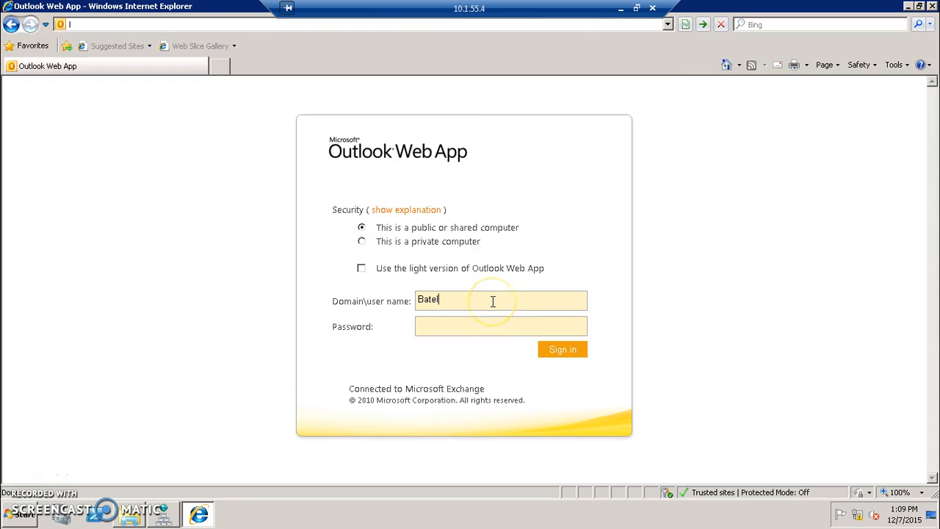
{"action": "type", "text": "co\\Abdulla"}
{"action": "type", "text": "********"}
{"action": "key", "text": "Return"}
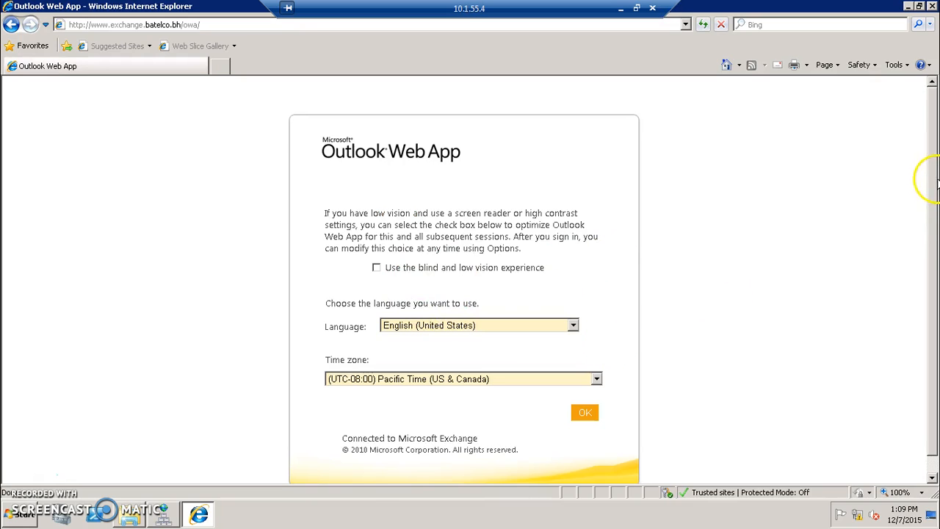
{"action": "left_click_drag", "start_coordinate": [933, 189], "coordinate": [936, 250]}
{"action": "left_click", "coordinate": [586, 396]}
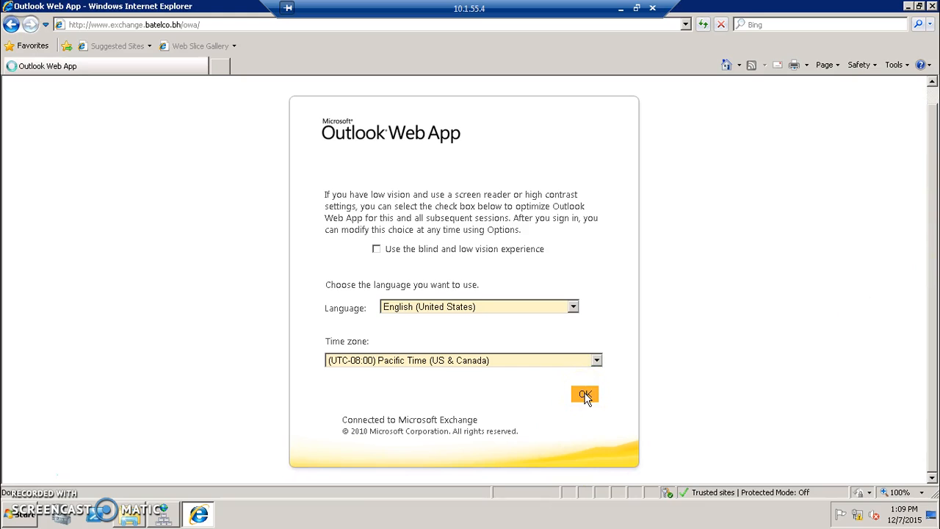